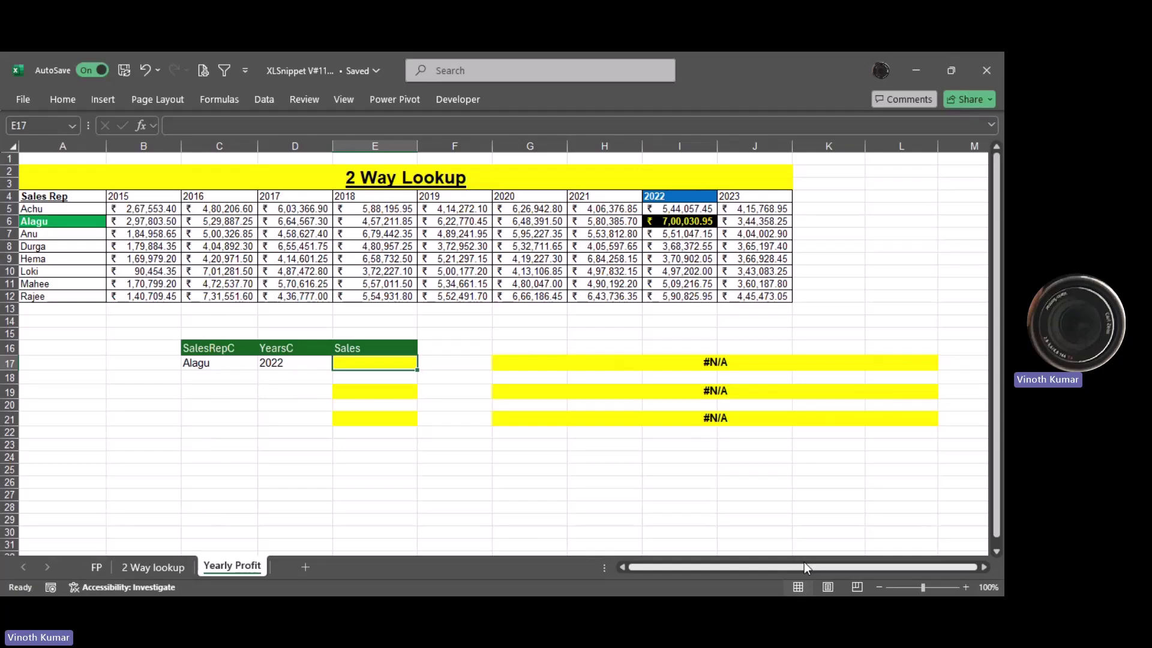
Start an INDEX formula in E17 with the sales figures $B$5:$J$12 as an absolute array.
{"action": "type", "text": "=index"}
{"action": "key", "text": "Tab"}
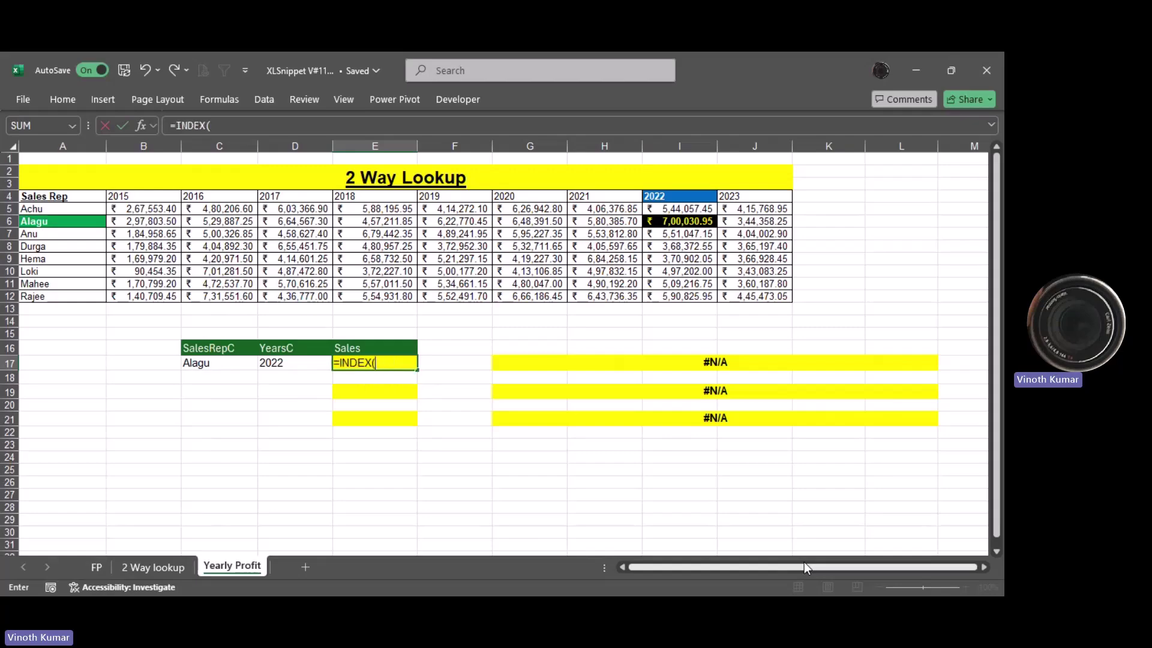
{"action": "key", "text": "Up"}
{"action": "key", "text": "Up"}
{"action": "key", "text": "Up"}
{"action": "key", "text": "Up"}
{"action": "key", "text": "Up"}
{"action": "key", "text": "Up"}
{"action": "key", "text": "Up"}
{"action": "key", "text": "Up"}
{"action": "key", "text": "Up"}
{"action": "key", "text": "Up"}
{"action": "key", "text": "Up"}
{"action": "key", "text": "Up"}
{"action": "key", "text": "Up"}
{"action": "key", "text": "Left"}
{"action": "key", "text": "Left"}
{"action": "key", "text": "Left"}
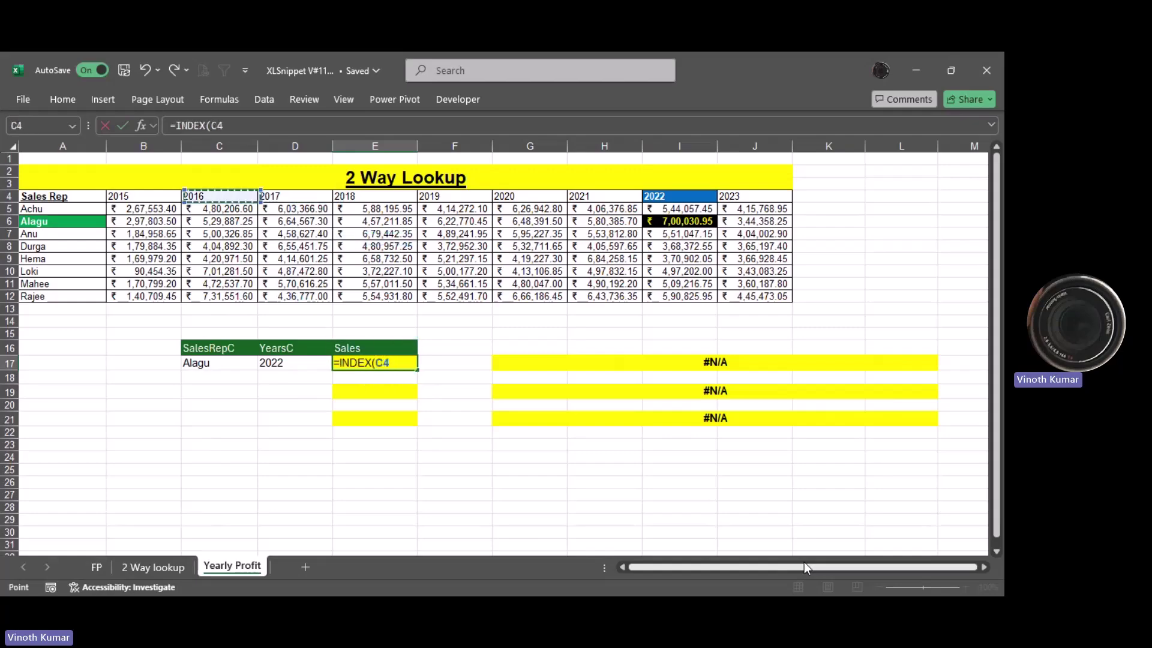
{"action": "key", "text": "Down"}
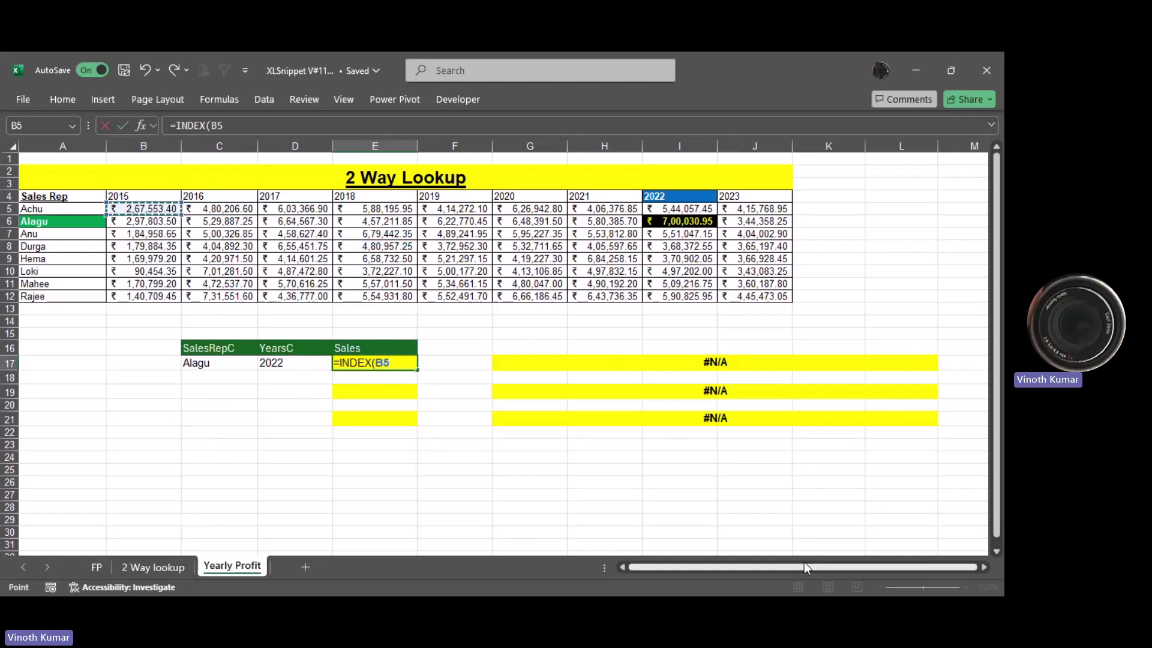
{"action": "key", "text": "ctrl+shift+Right"}
{"action": "key", "text": "ctrl+shift+Down"}
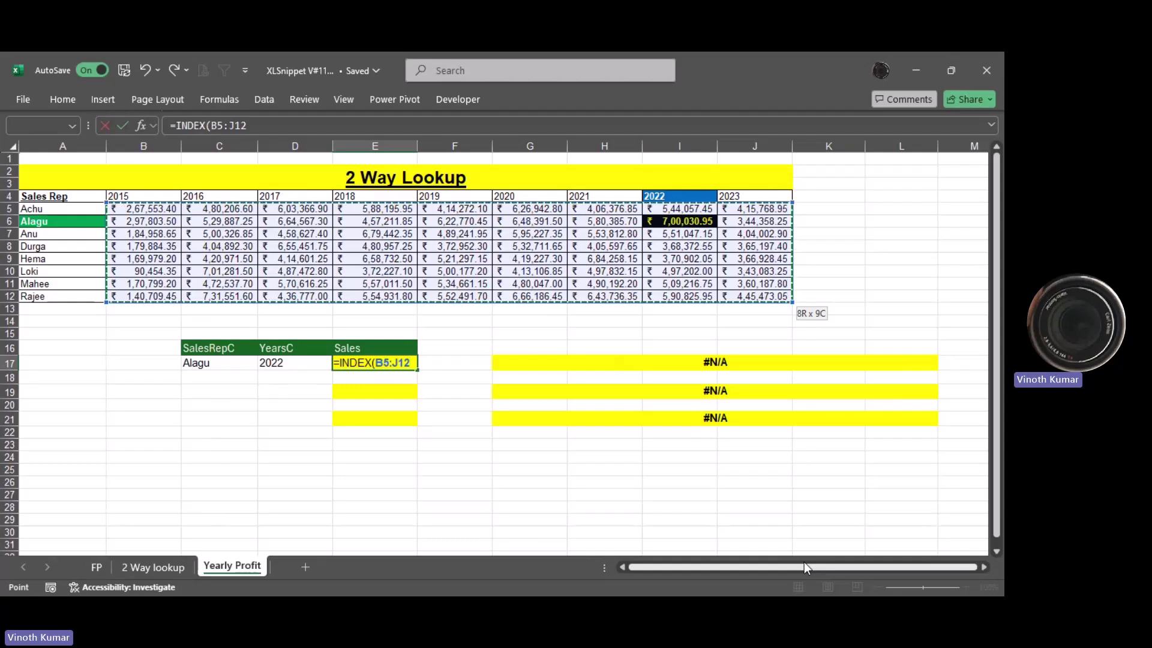
{"action": "key", "text": "F4"}
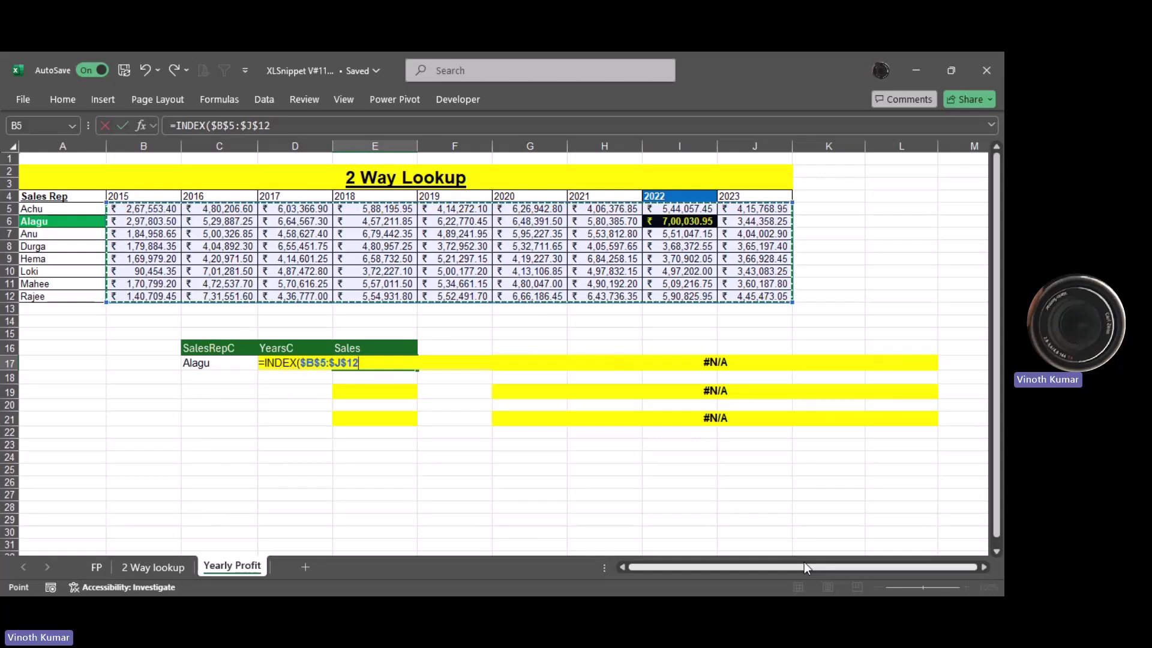
Add a MATCH as the row argument in E17, looking up C17 in $A$5:$A$12 with match type 0.
{"action": "type", "text": ",mat"}
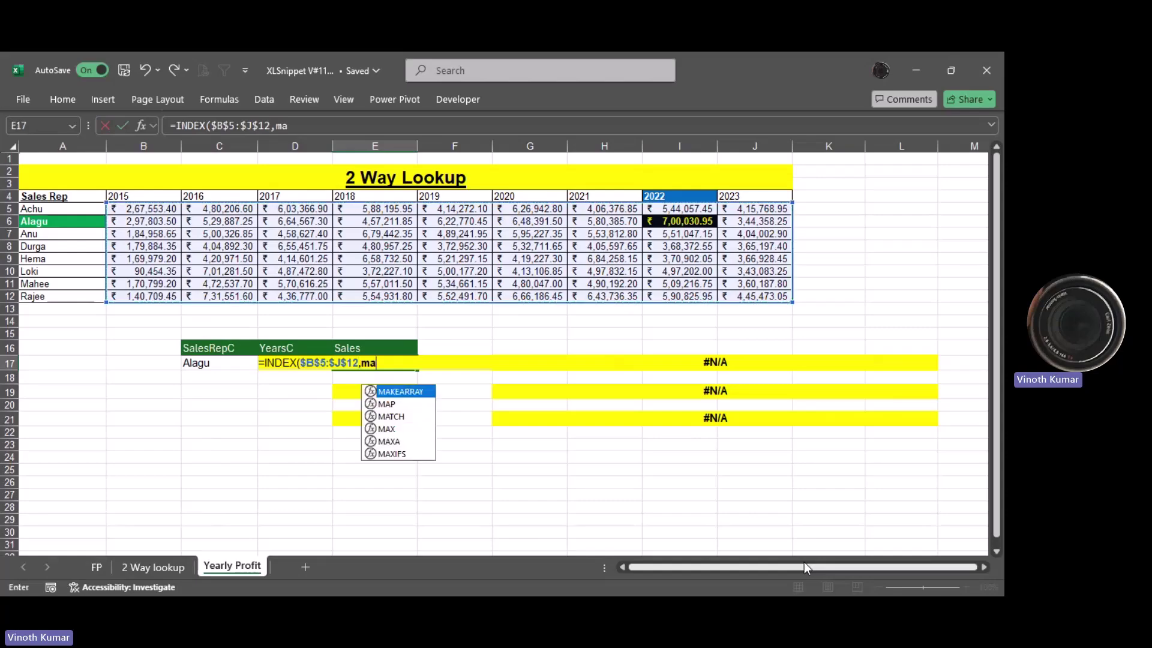
{"action": "key", "text": "Tab"}
{"action": "key", "text": "Left"}
{"action": "key", "text": "Left"}
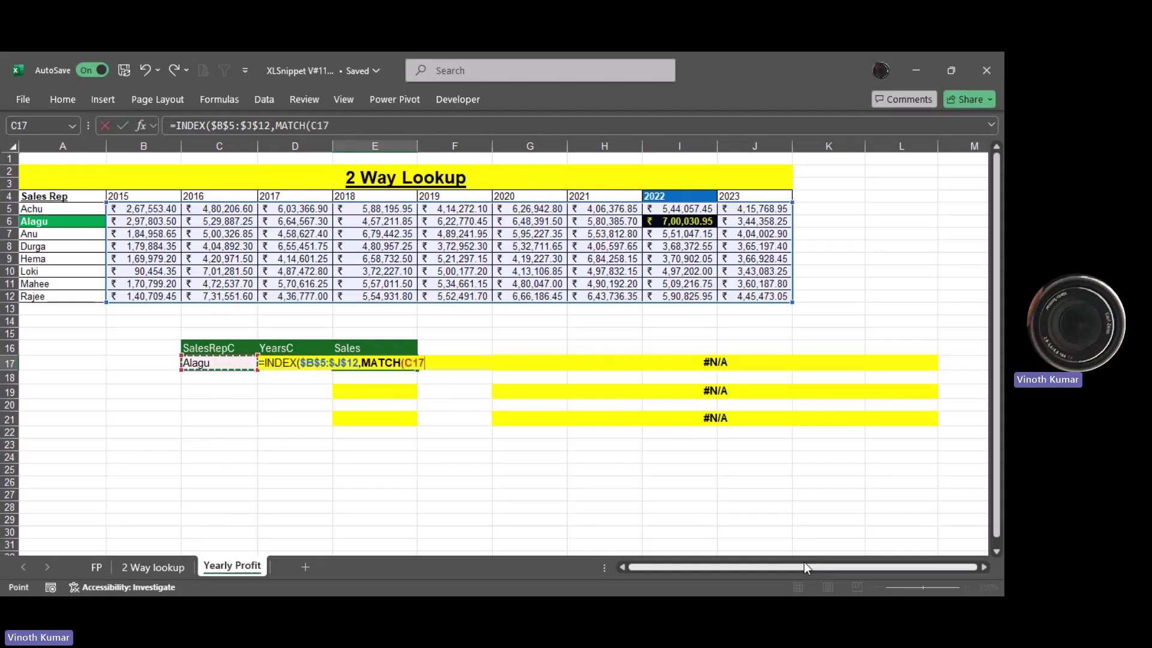
{"action": "type", "text": ","}
{"action": "key", "text": "Left"}
{"action": "key", "text": "Left"}
{"action": "key", "text": "Left"}
{"action": "key", "text": "Left"}
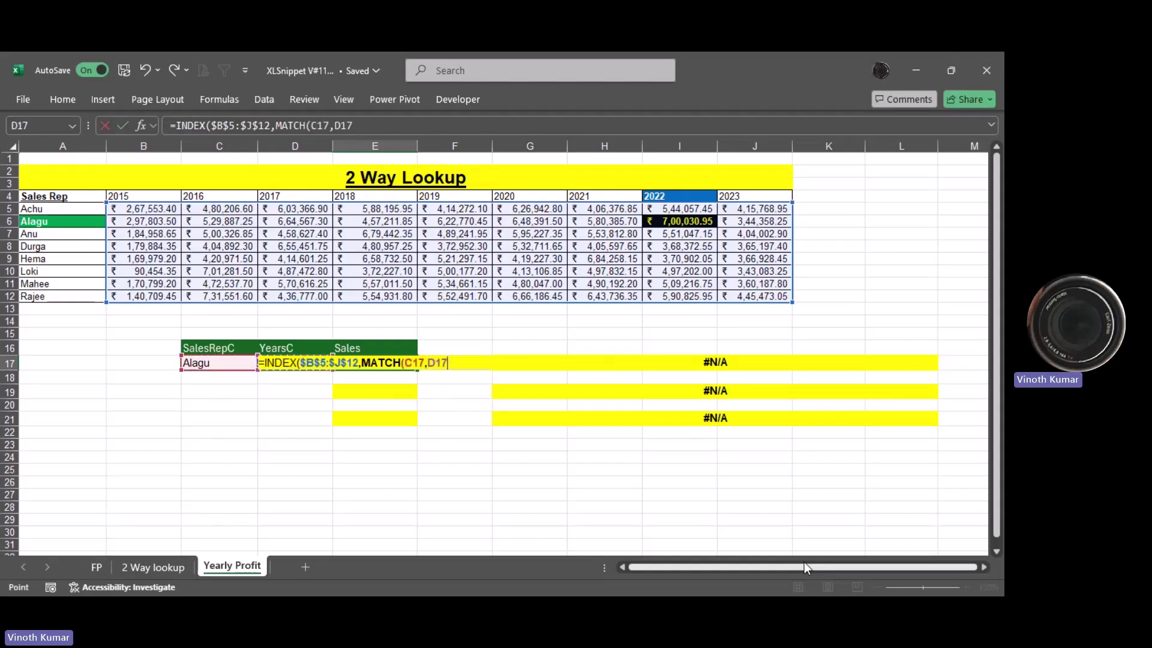
{"action": "key", "text": "Up"}
{"action": "key", "text": "Up"}
{"action": "key", "text": "Up"}
{"action": "key", "text": "Up"}
{"action": "key", "text": "Up"}
{"action": "key", "text": "shift+Up"}
{"action": "key", "text": "shift+Up"}
{"action": "key", "text": "shift+Up"}
{"action": "key", "text": "shift+Up"}
{"action": "key", "text": "shift+Up"}
{"action": "key", "text": "shift+Up"}
{"action": "key", "text": "shift+Up"}
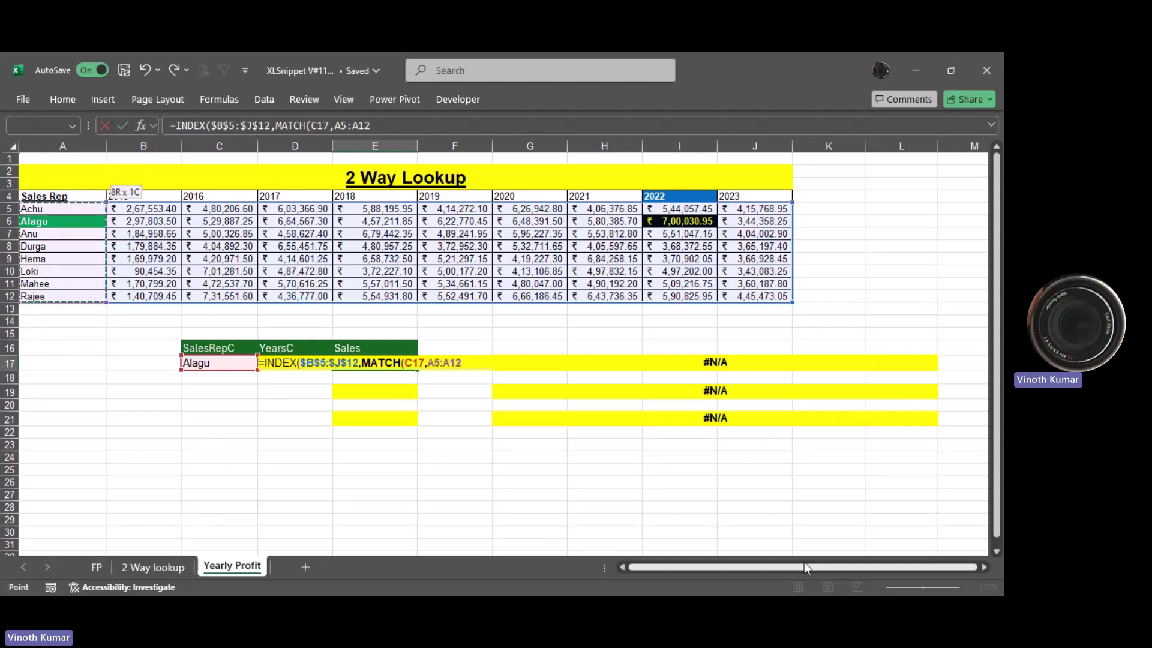
{"action": "key", "text": "F4"}
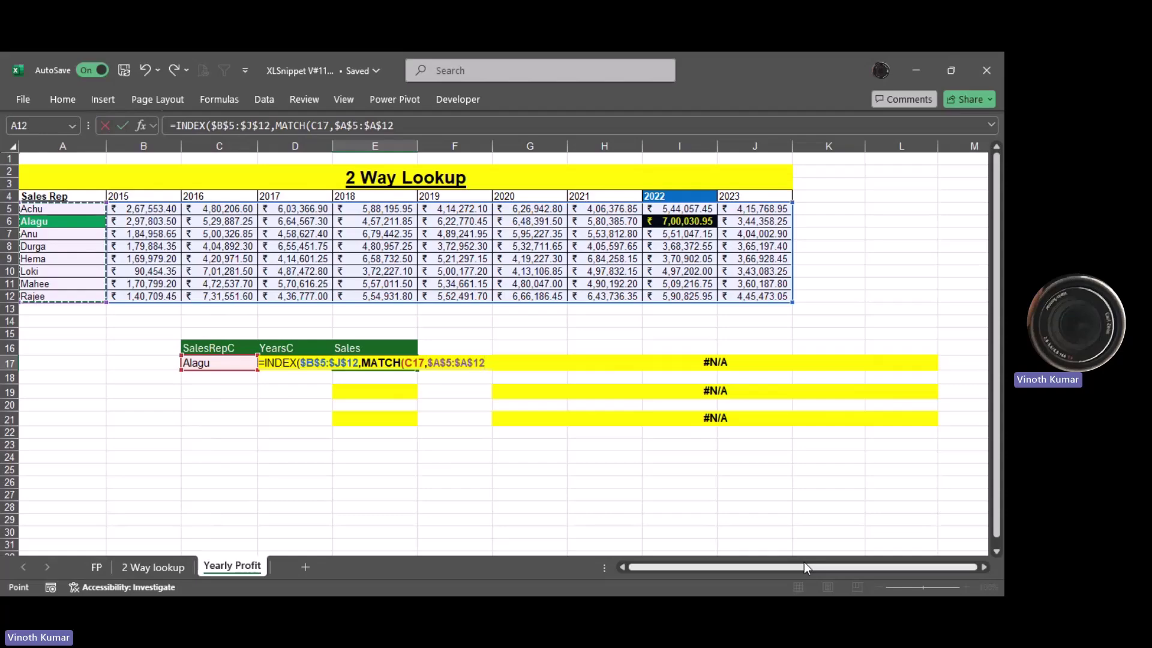
{"action": "type", "text": ","}
{"action": "key", "text": "Down"}
{"action": "key", "text": "Tab"}
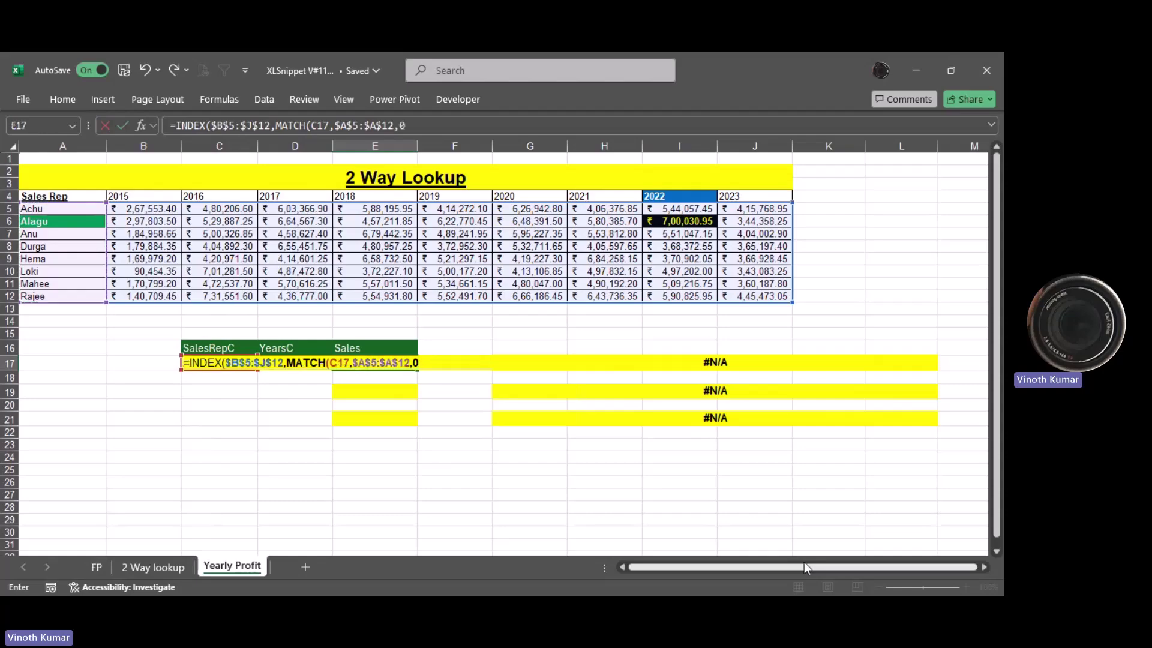
Complete the E17 formula with MATCH(D17,$B$4:$J$4,0) as the column argument and enter it.
{"action": "type", "text": "),mat"}
{"action": "key", "text": "Tab"}
{"action": "key", "text": "Left"}
{"action": "type", "text": ","}
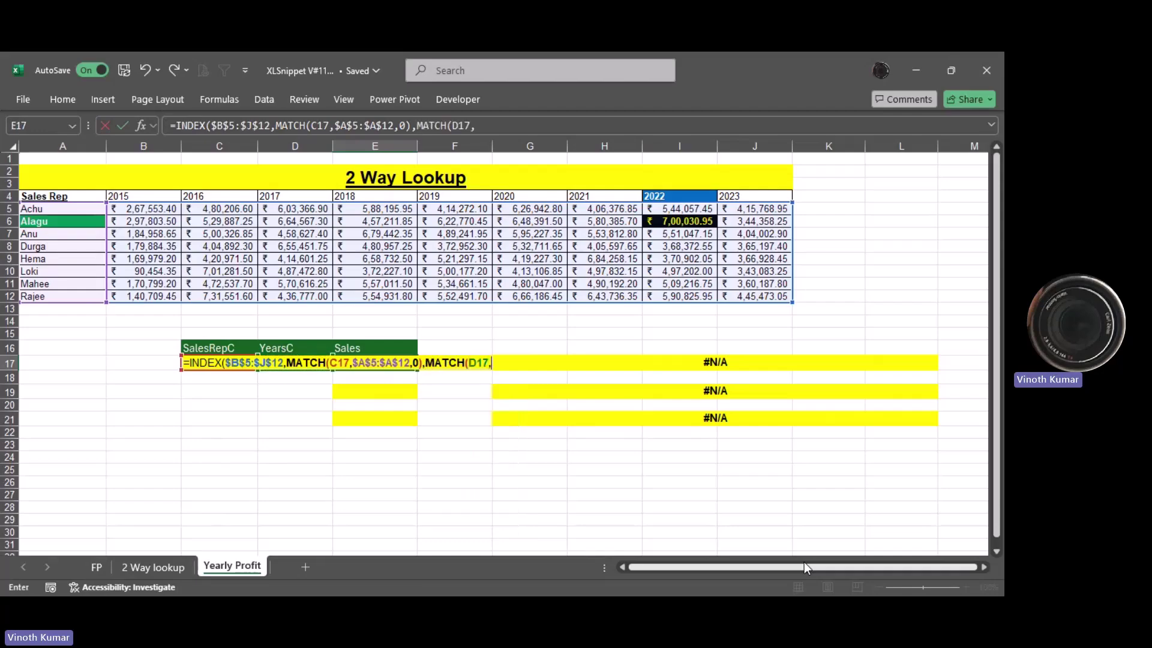
{"action": "key", "text": "Left"}
{"action": "key", "text": "Left"}
{"action": "key", "text": "Left"}
{"action": "key", "text": "ctrl+Up"}
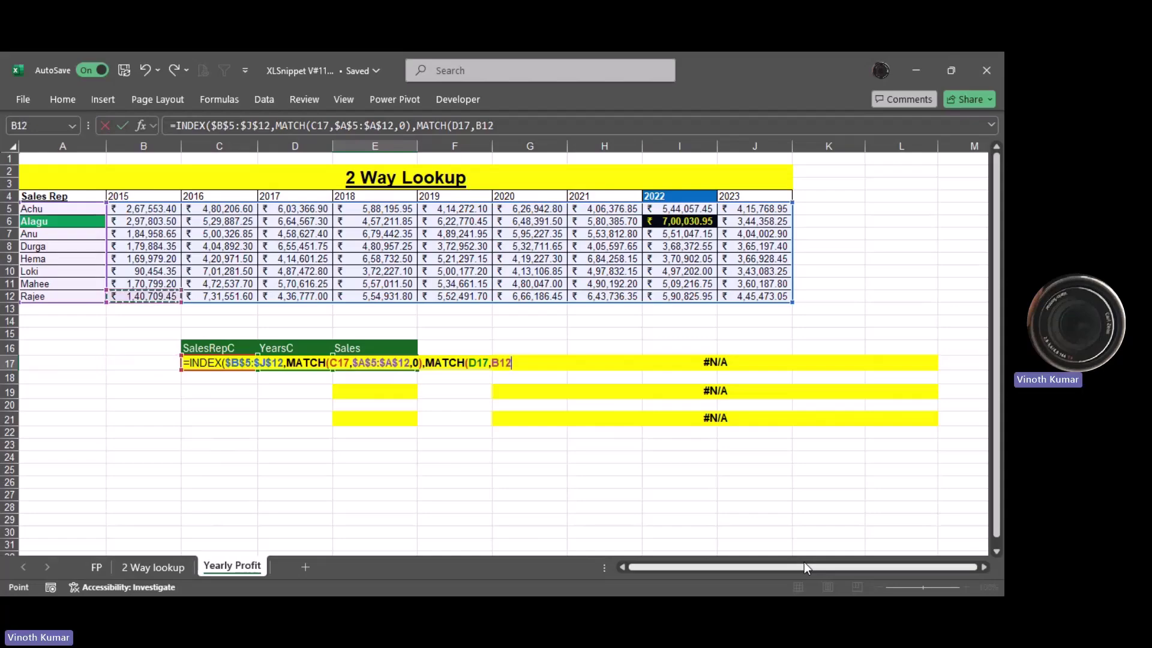
{"action": "key", "text": "ctrl+Up"}
{"action": "key", "text": "ctrl+shift+Right"}
{"action": "key", "text": "F4"}
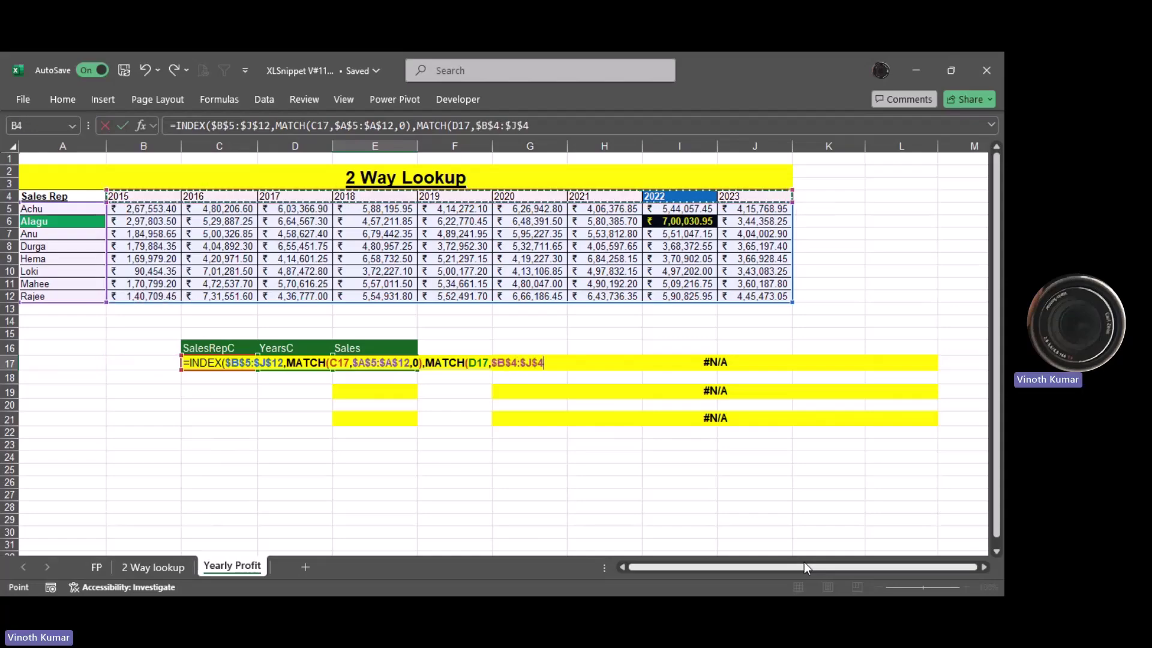
{"action": "type", "text": ",0))"}
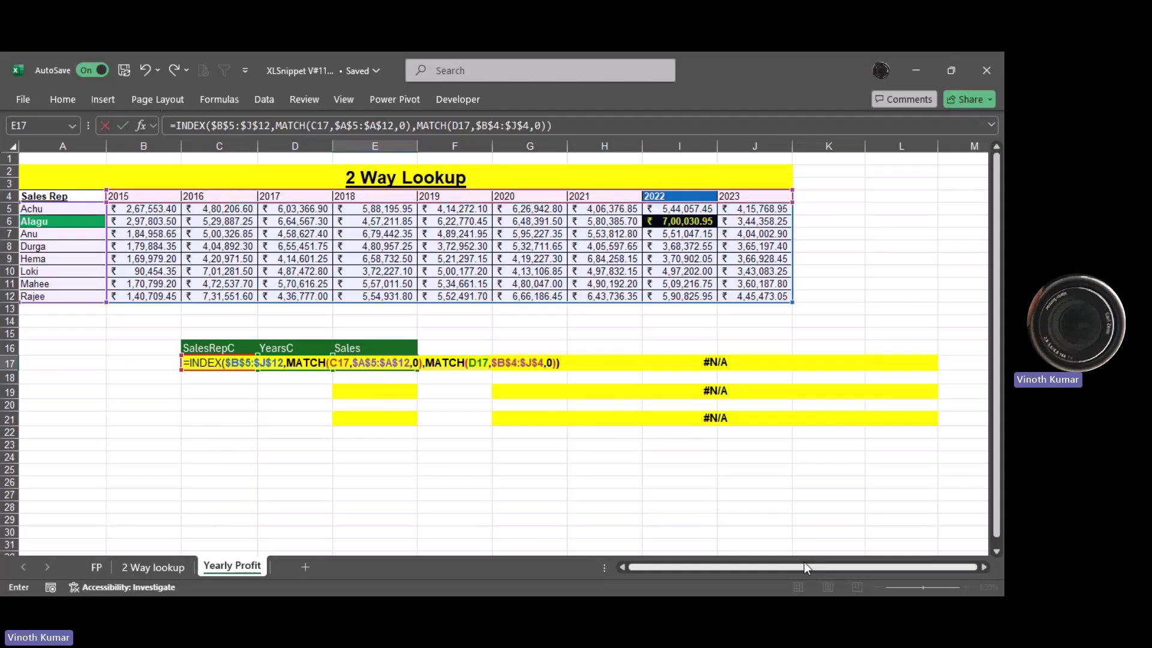
{"action": "key", "text": "Return"}
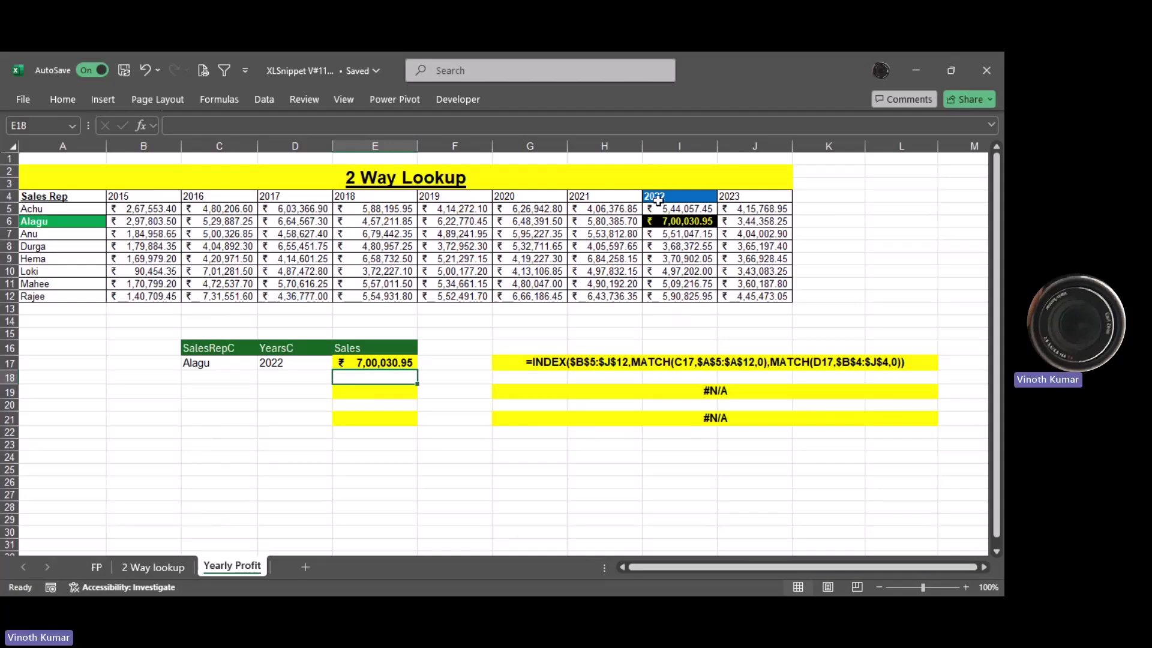
Set the sales rep in C17 to the one listed in A10 and the year in D17 to 2020.
{"action": "left_click", "coordinate": [237, 365]}
{"action": "left_click", "coordinate": [264, 362]}
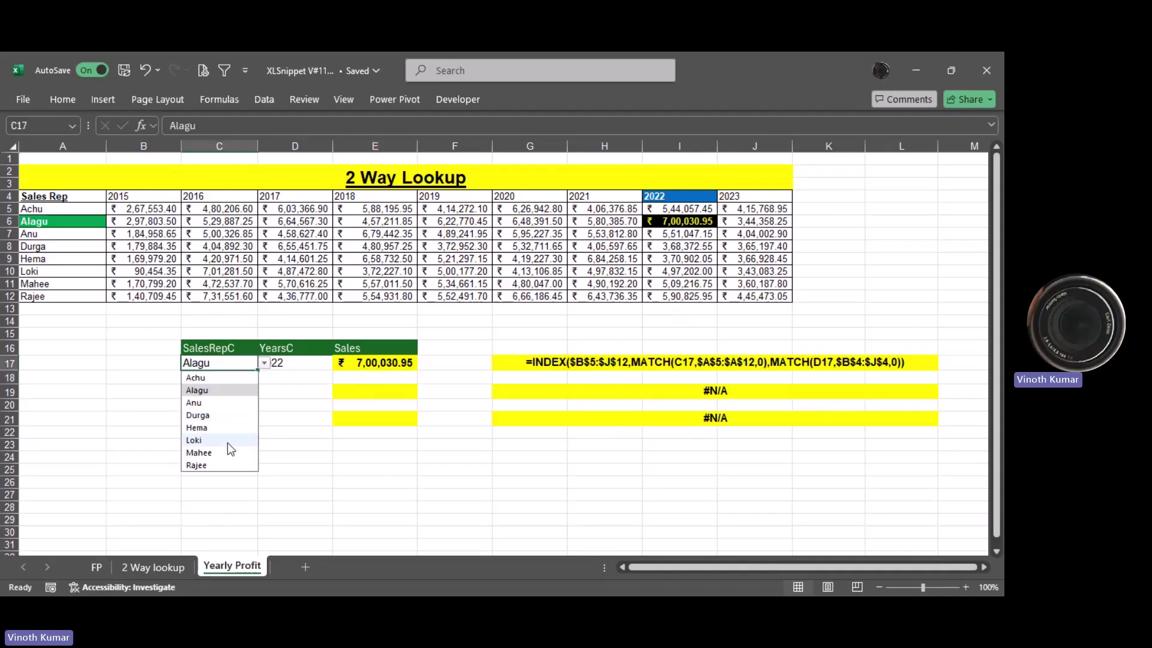
{"action": "left_click", "coordinate": [226, 442]}
{"action": "left_click", "coordinate": [303, 364]}
{"action": "left_click", "coordinate": [340, 363]}
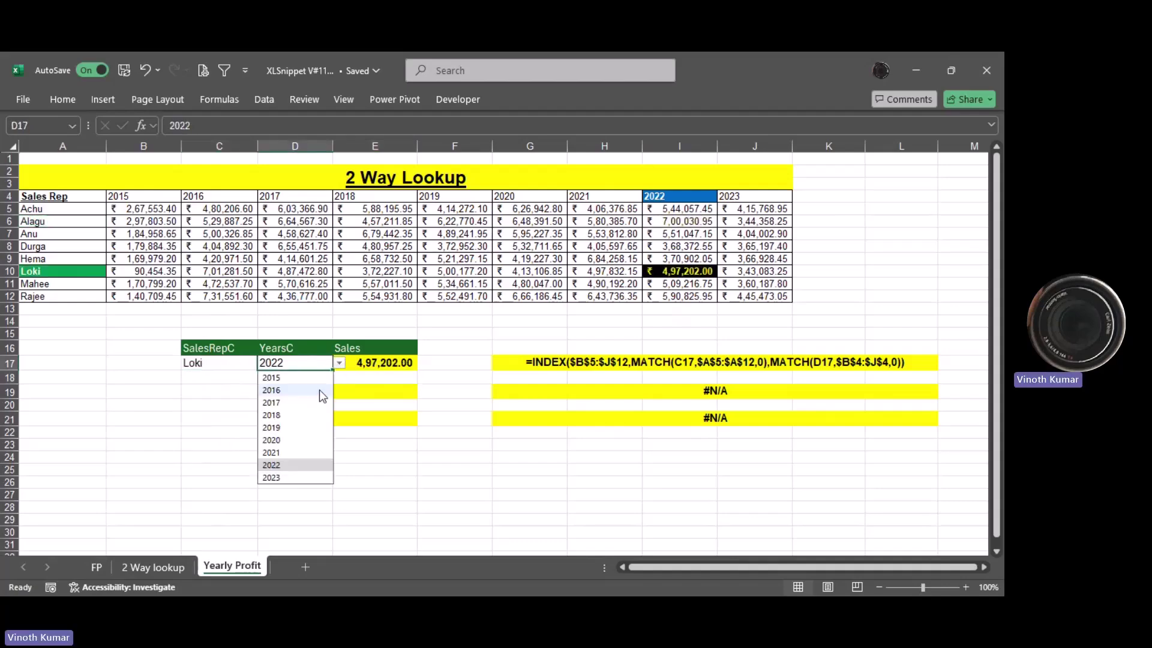
{"action": "left_click", "coordinate": [284, 440]}
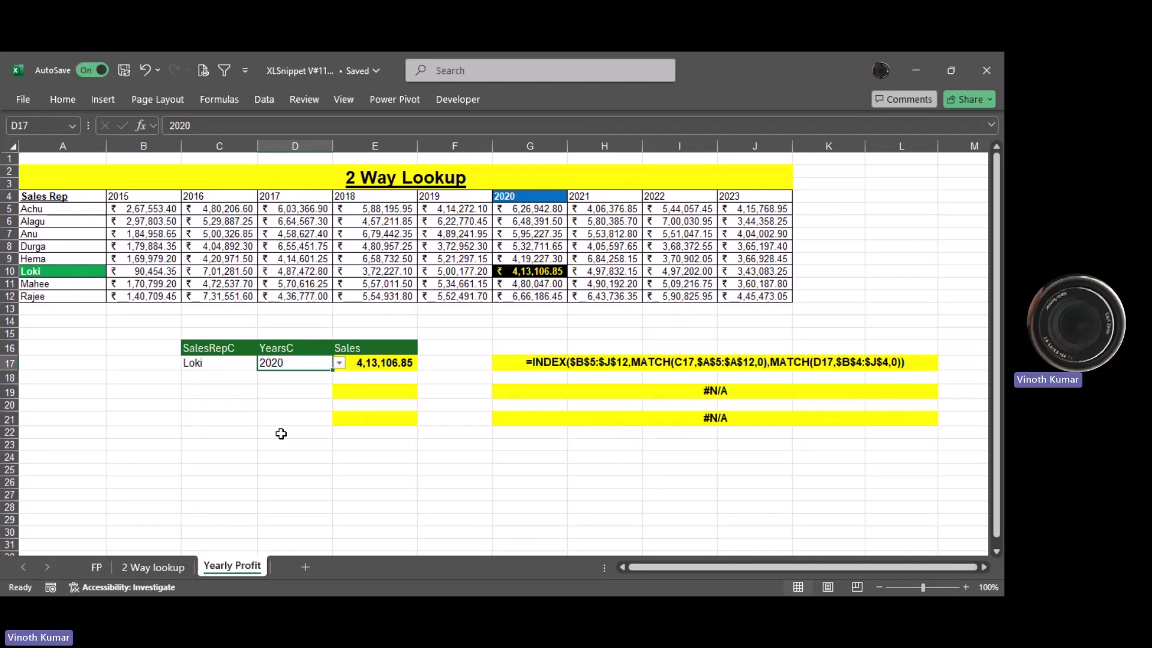
Start an INDEX formula in E19 with the sales figures B5:J12 as its array.
{"action": "key", "text": "Right"}
{"action": "key", "text": "Down"}
{"action": "key", "text": "Down"}
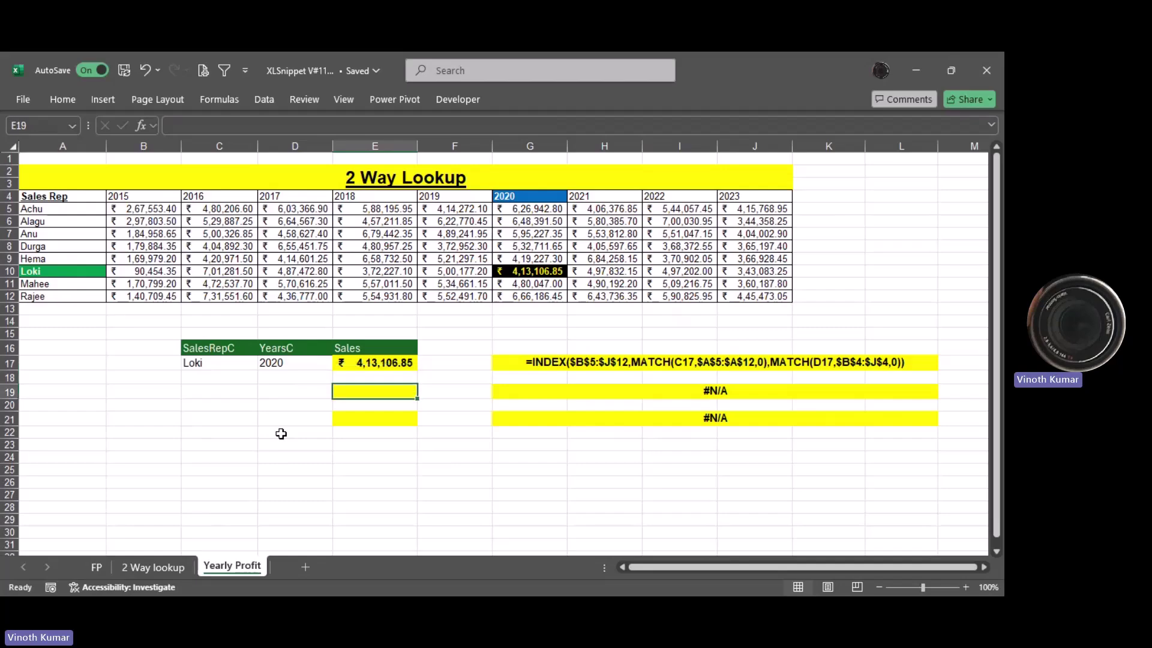
{"action": "type", "text": "=INDEX("}
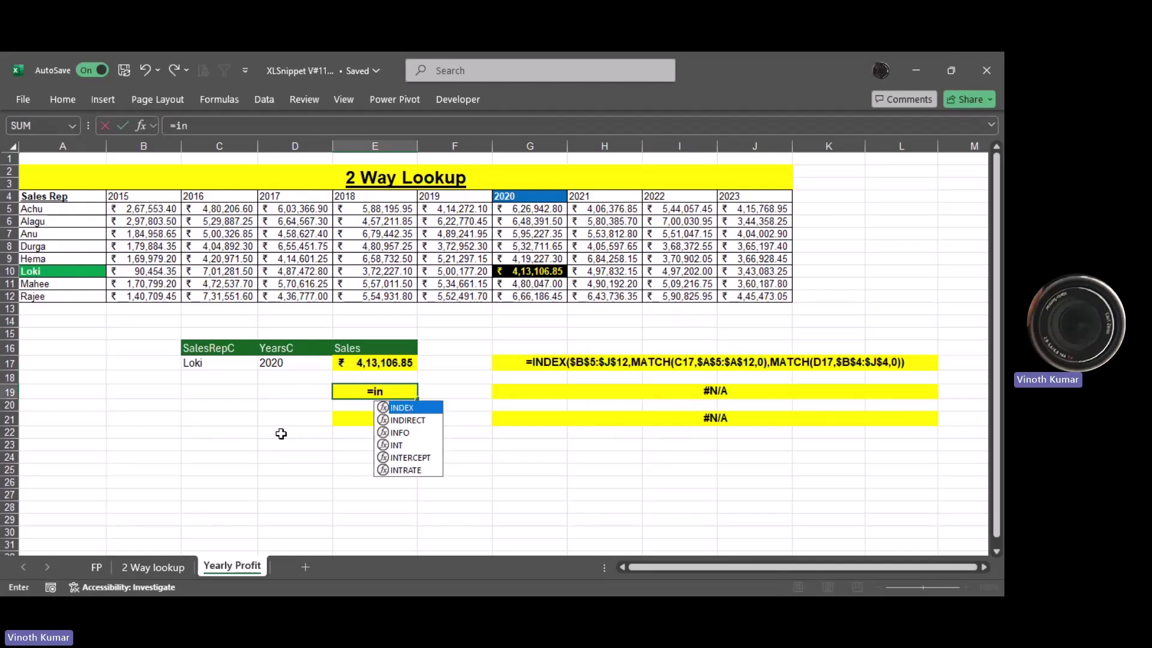
{"action": "key", "text": "Left"}
{"action": "key", "text": "Left"}
{"action": "key", "text": "Left"}
{"action": "key", "text": "Up"}
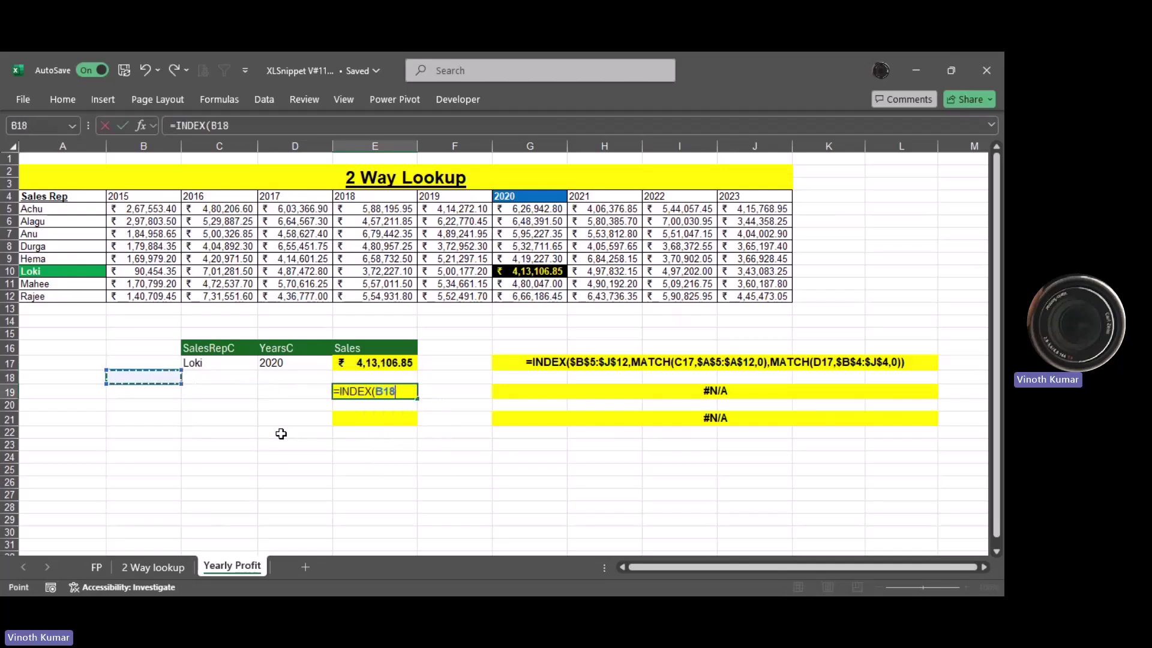
{"action": "key", "text": "ctrl+Up"}
{"action": "key", "text": "ctrl+Up"}
{"action": "key", "text": "Down"}
{"action": "key", "text": "ctrl+shift+Right"}
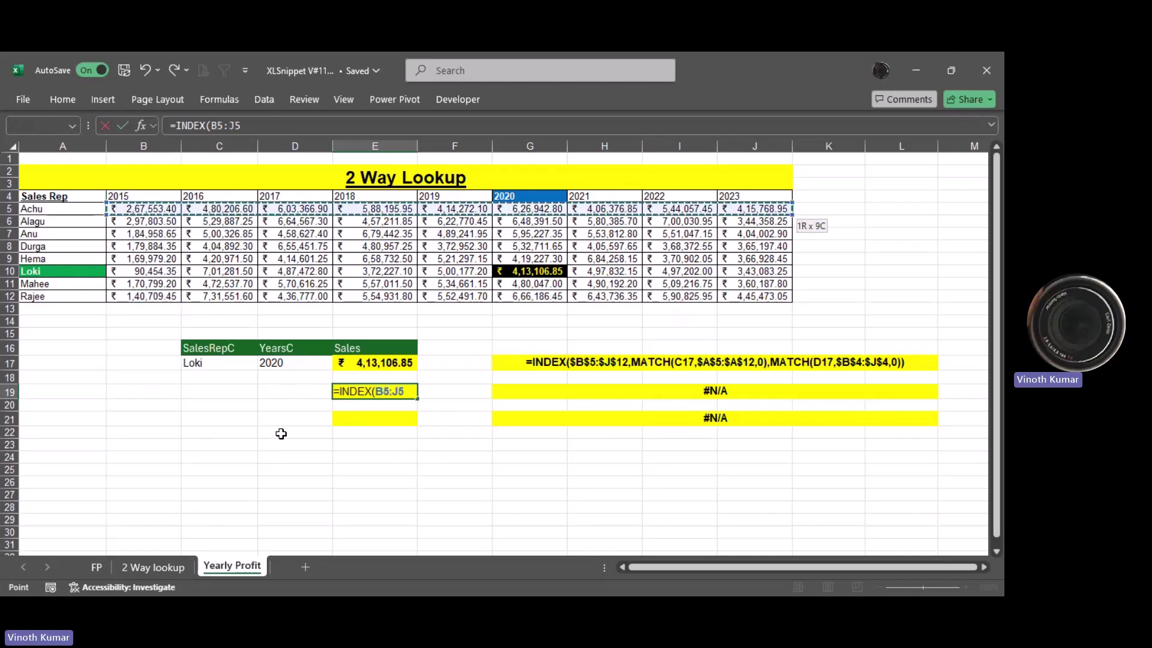
{"action": "key", "text": "ctrl+shift+Down"}
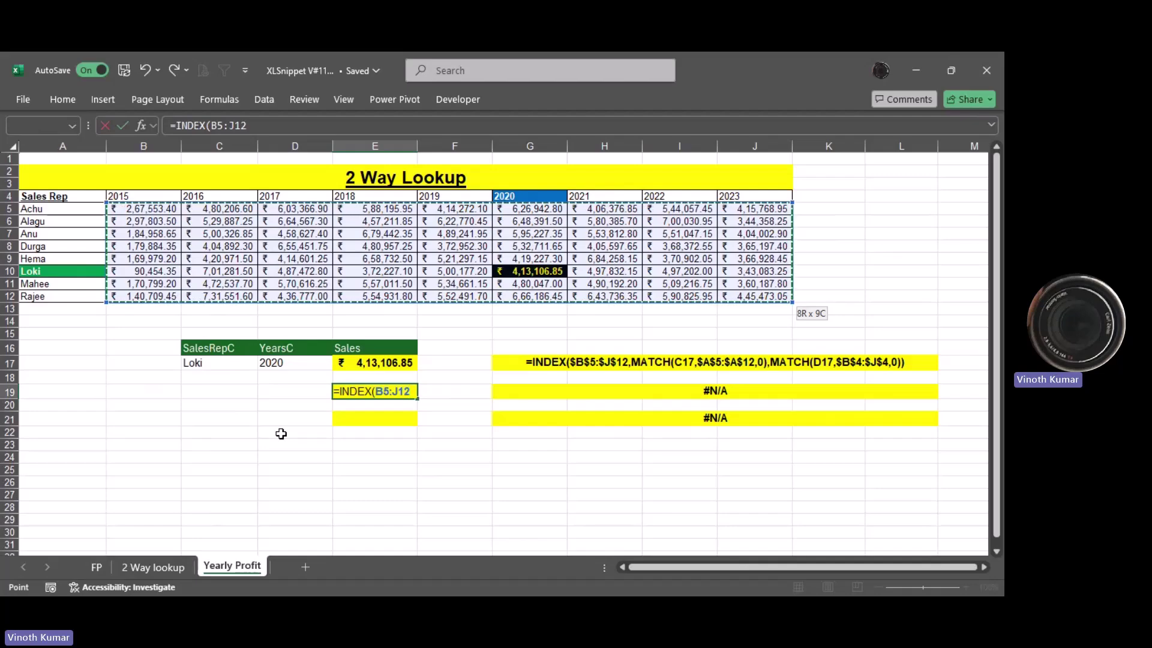
{"action": "type", "text": ","}
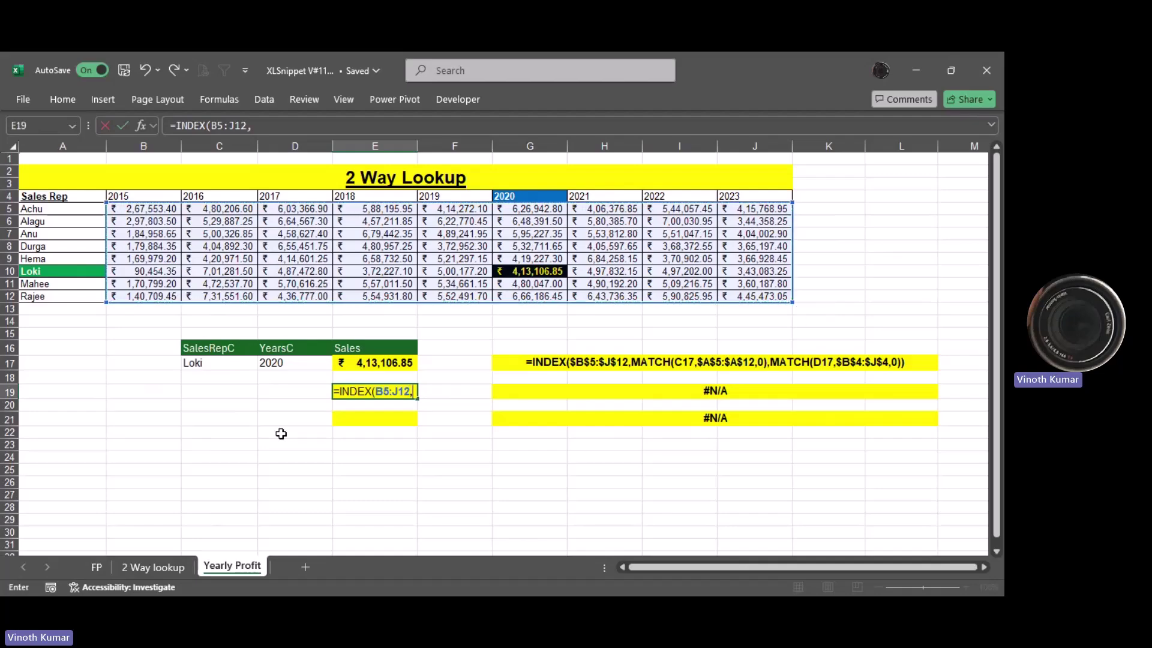
Add XMATCH(C17,A5:A12) as the row argument of the INDEX formula in E19.
{"action": "type", "text": "xmat"}
{"action": "key", "text": "Tab"}
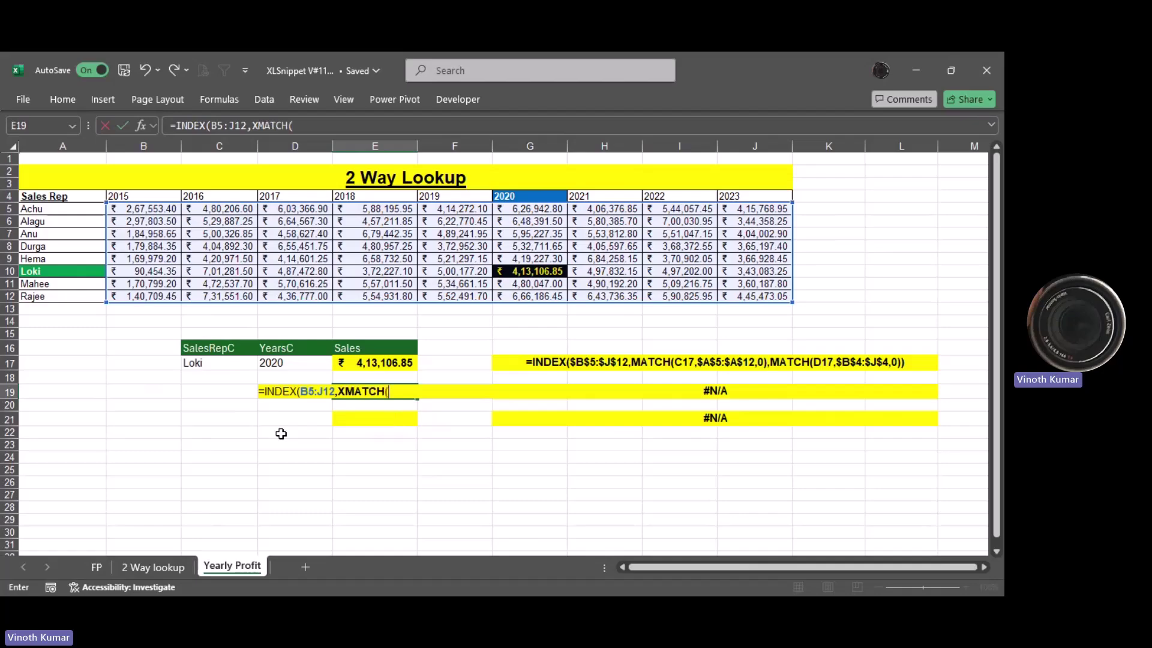
{"action": "key", "text": "Left"}
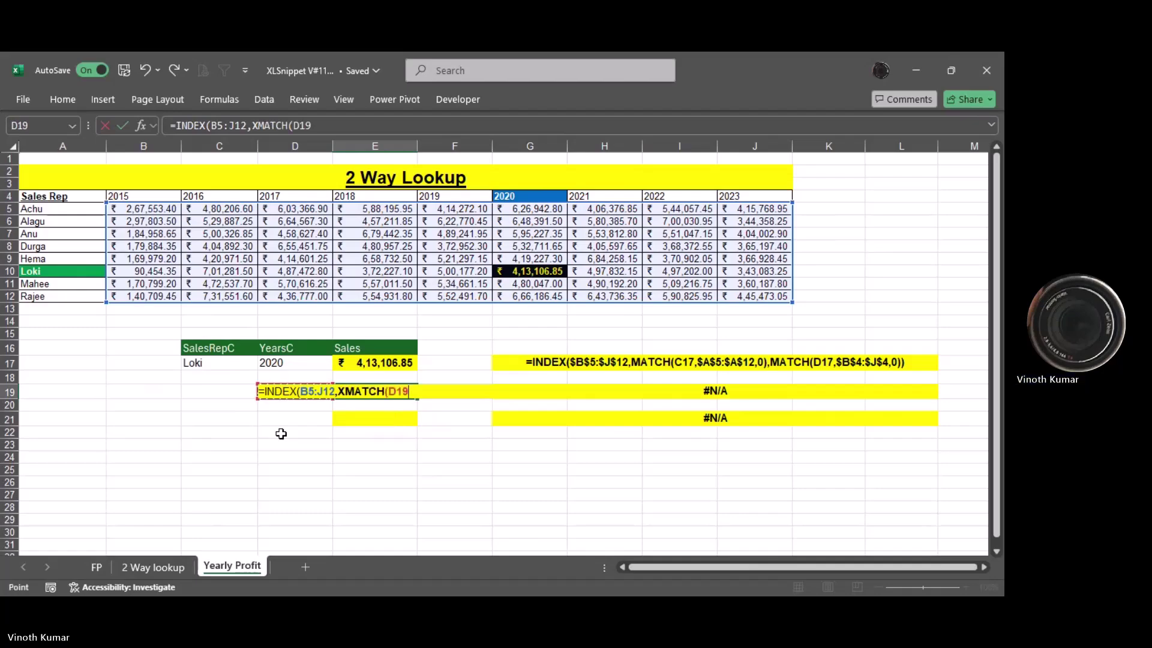
{"action": "key", "text": "Left"}
{"action": "key", "text": "Up"}
{"action": "key", "text": "Up"}
{"action": "type", "text": ","}
{"action": "key", "text": "Left"}
{"action": "key", "text": "Left"}
{"action": "key", "text": "Left"}
{"action": "key", "text": "Left"}
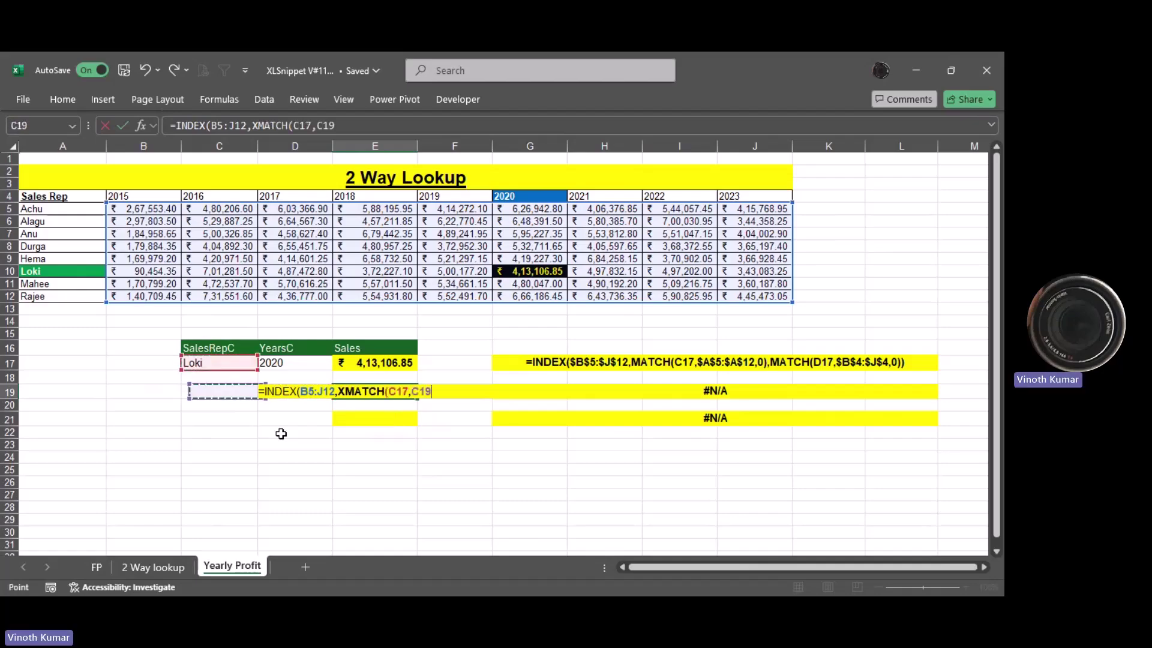
{"action": "key", "text": "ctrl+Up"}
{"action": "key", "text": "ctrl+Up"}
{"action": "key", "text": "Down"}
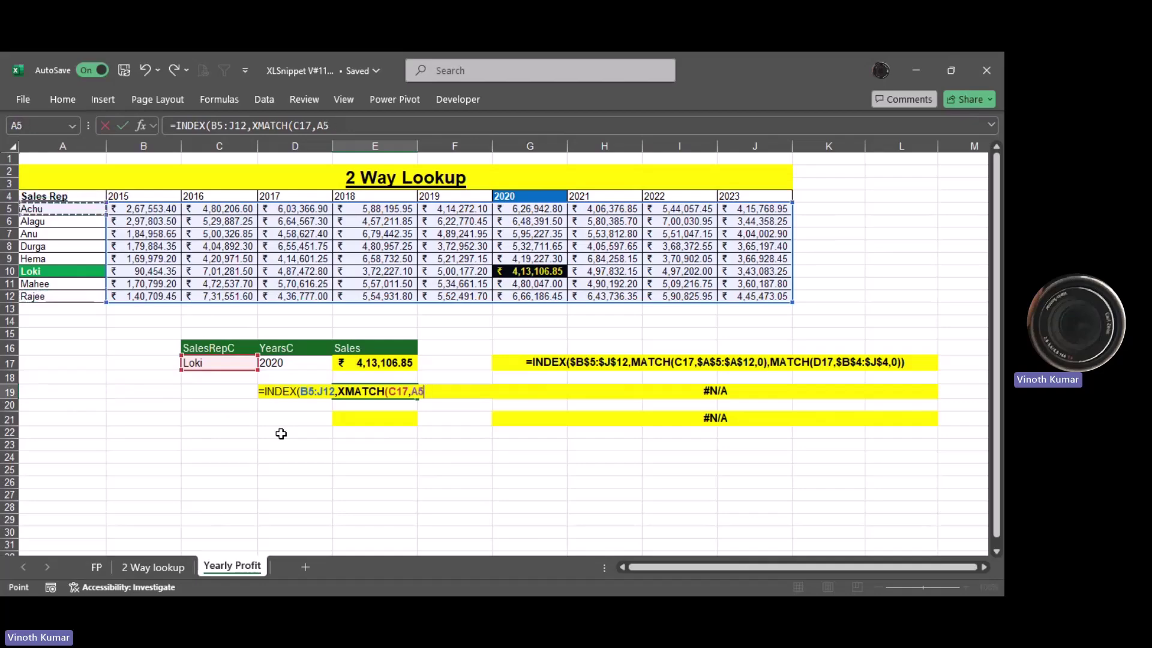
{"action": "key", "text": "ctrl+shift+Down"}
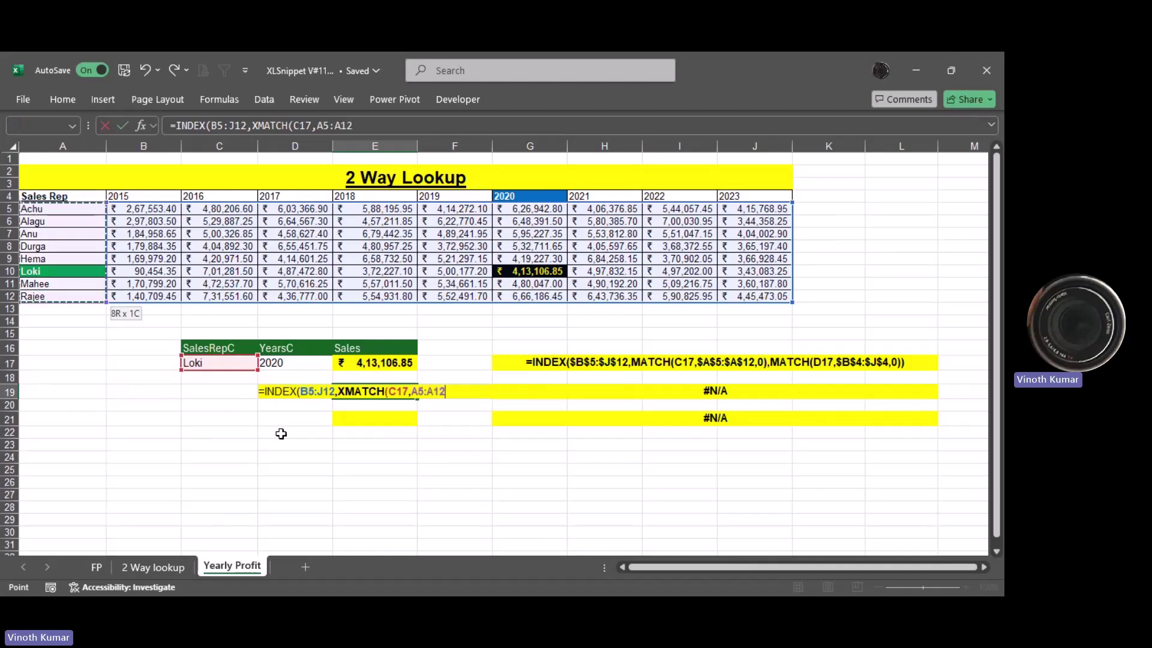
{"action": "type", "text": ")"}
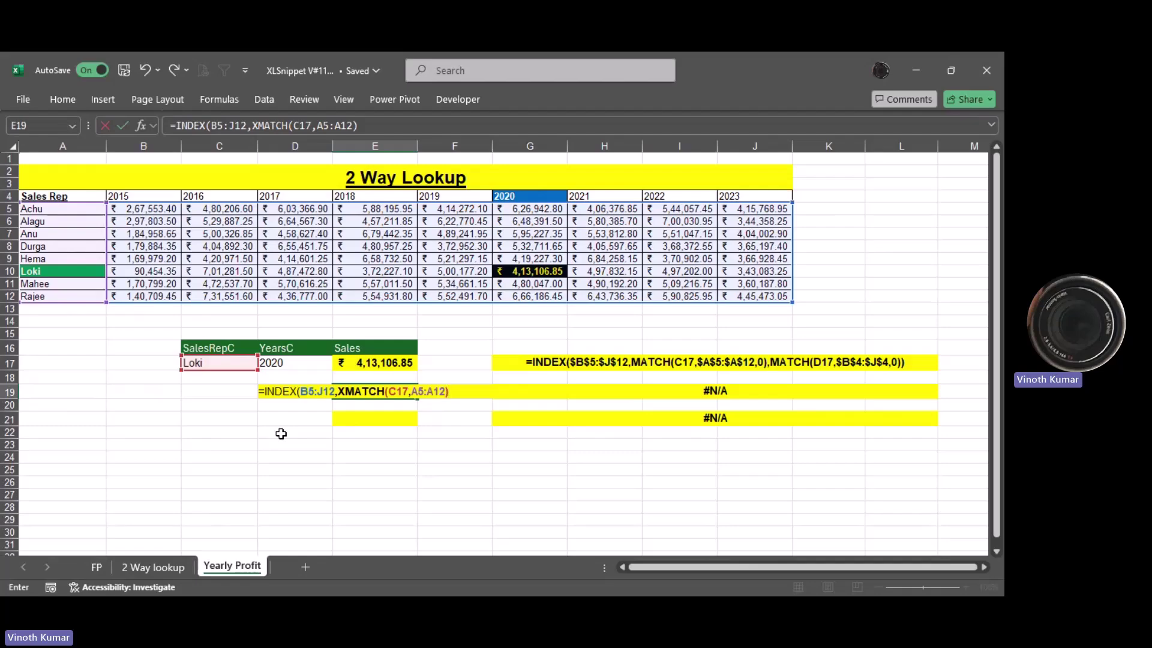
Nest a second XMATCH as the column argument of the INDEX formula in E19, with D17 as its lookup value.
{"action": "type", "text": ",xmat"}
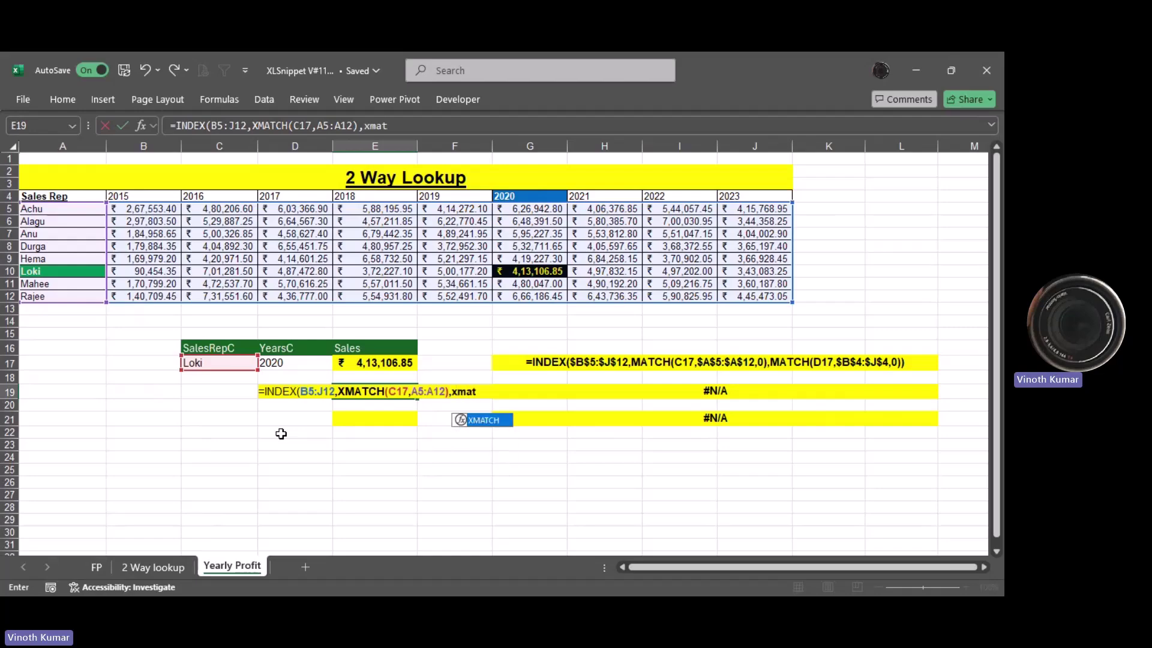
{"action": "key", "text": "Tab"}
{"action": "key", "text": "Left"}
{"action": "key", "text": "Up"}
{"action": "key", "text": "Up"}
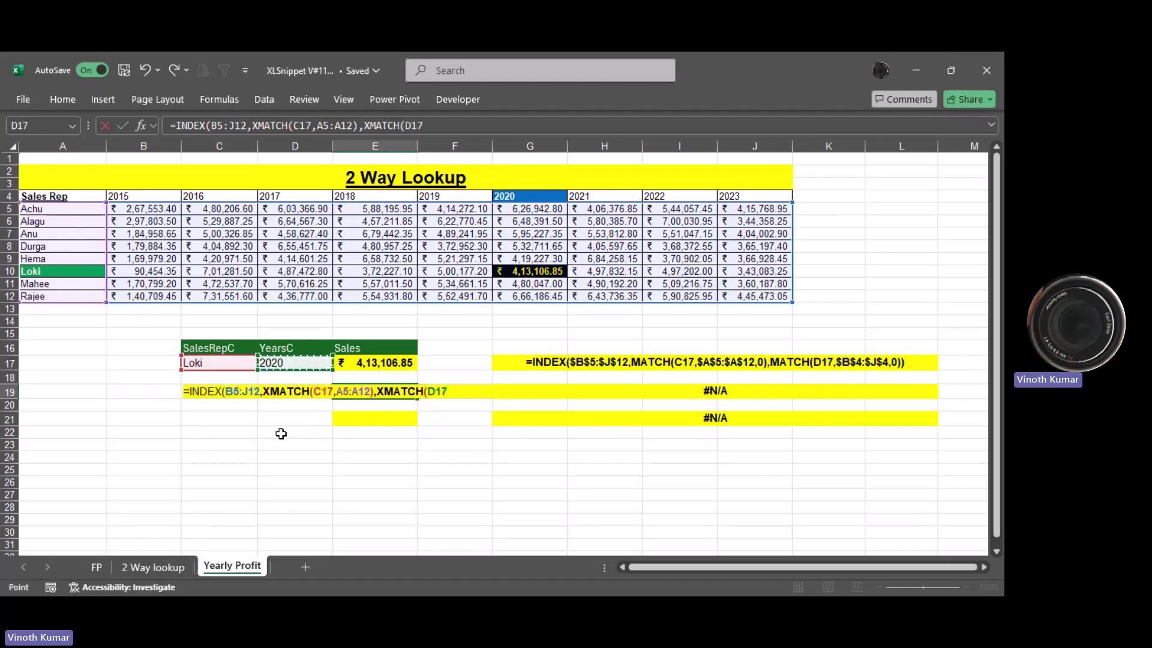
Use the year headers B4:J4 as the second XMATCH's lookup array, then close and enter the E19 formula.
{"action": "type", "text": ","}
{"action": "key", "text": "Left"}
{"action": "key", "text": "Left"}
{"action": "key", "text": "Left"}
{"action": "key", "text": "Left"}
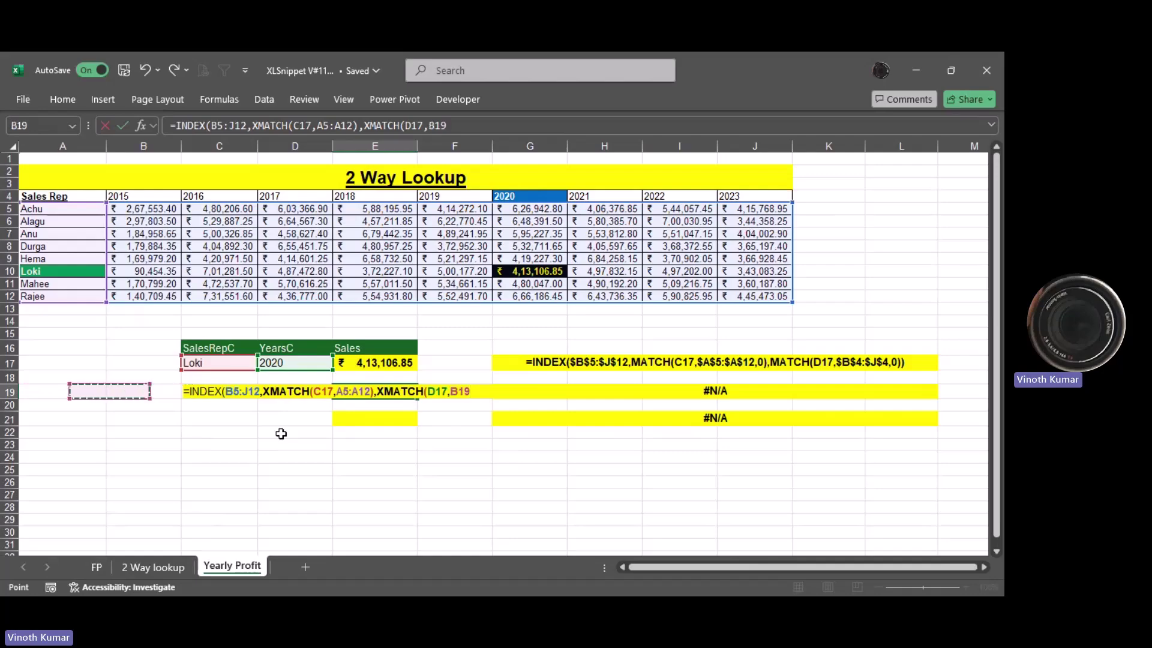
{"action": "key", "text": "Right"}
{"action": "key", "text": "ctrl+Up"}
{"action": "key", "text": "ctrl+Up"}
{"action": "key", "text": "ctrl+shift+Right"}
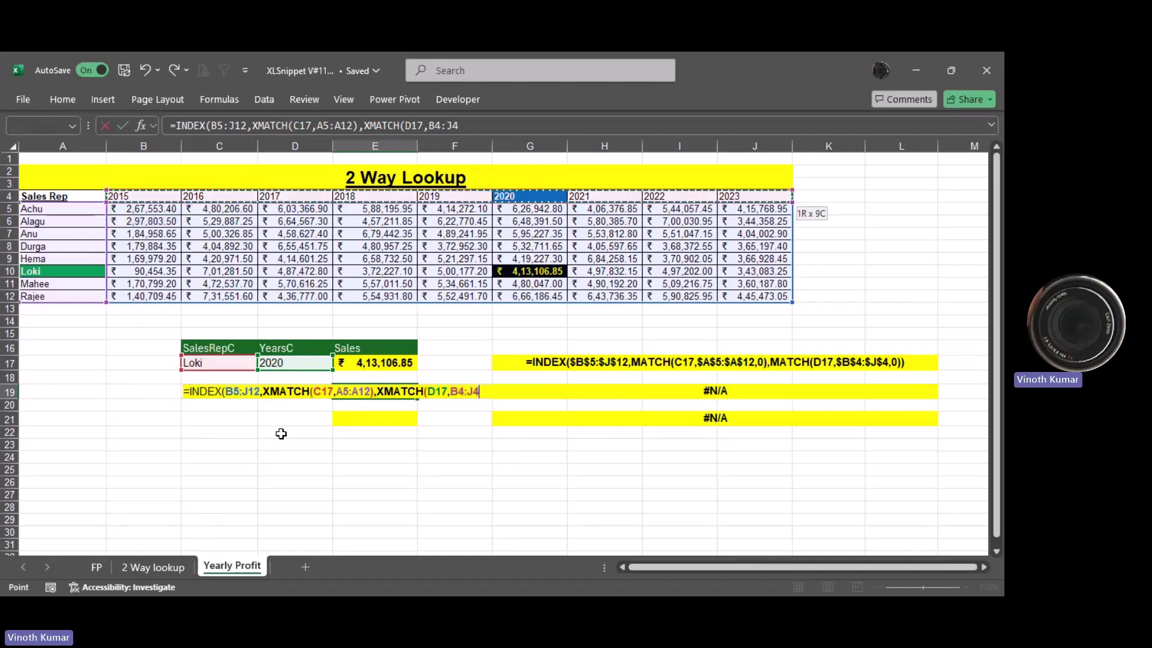
{"action": "type", "text": ")"}
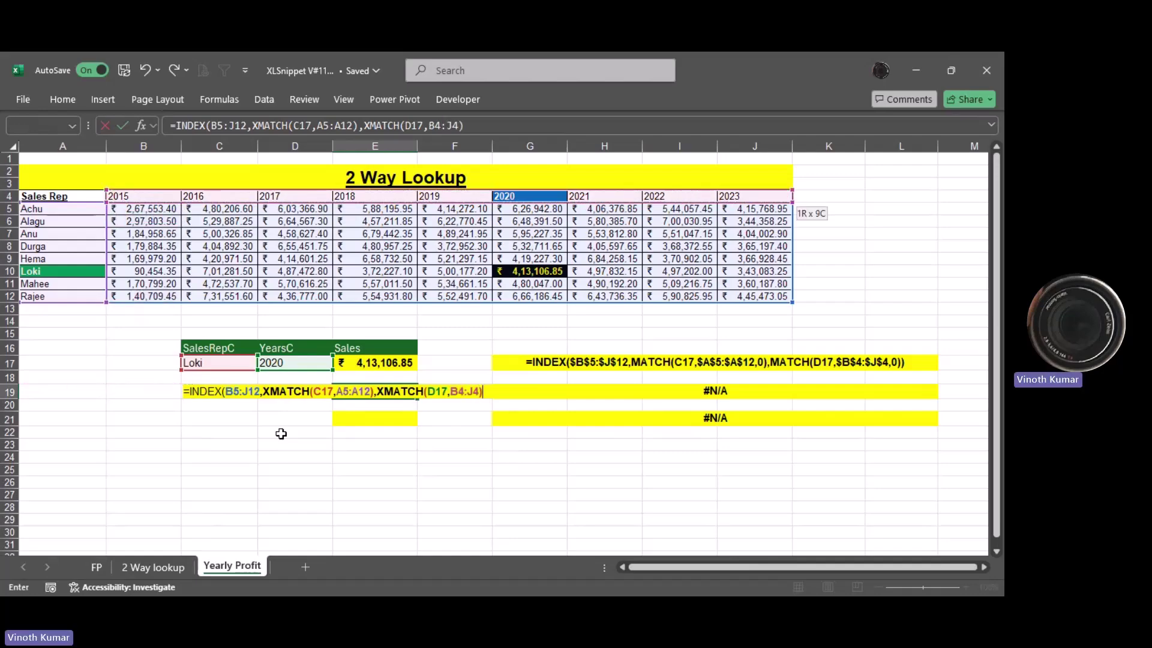
{"action": "type", "text": ")"}
{"action": "key", "text": "Return"}
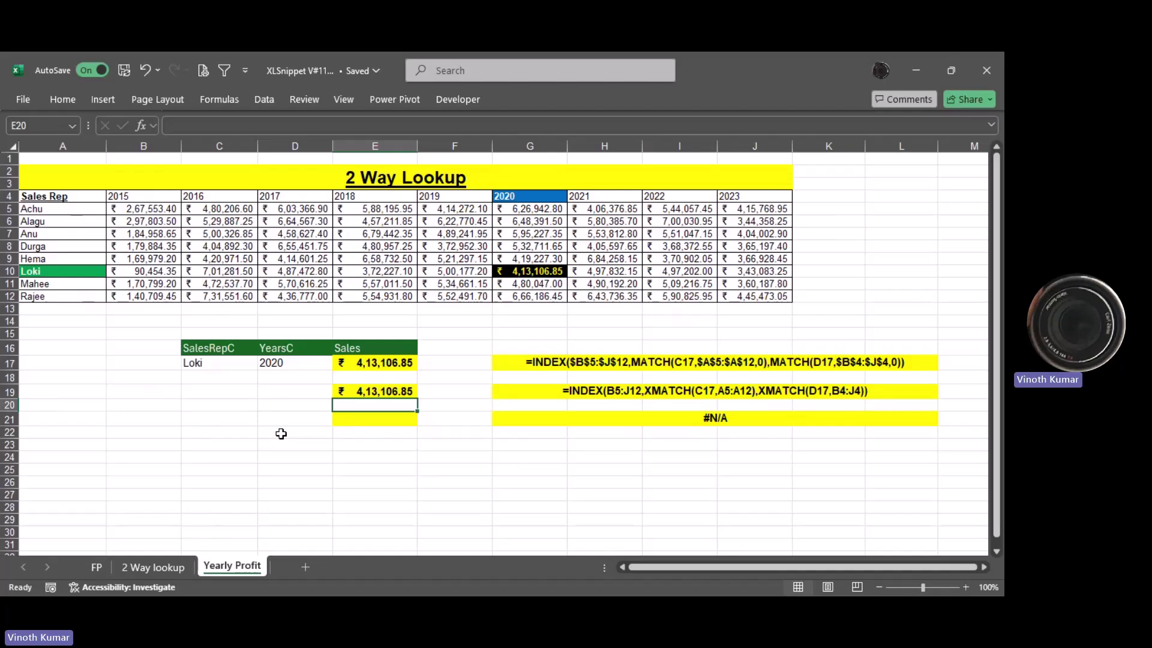
Start an XLOOKUP formula in E21 with the sales rep cell C17 as its lookup value.
{"action": "key", "text": "Down"}
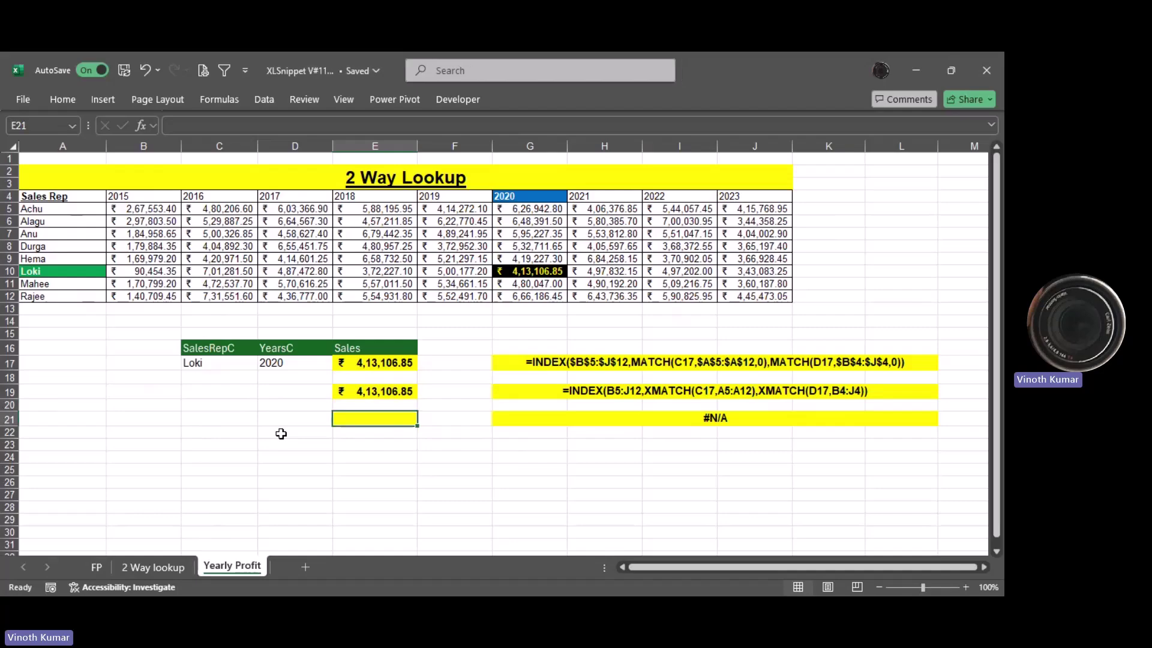
{"action": "type", "text": "=xl"}
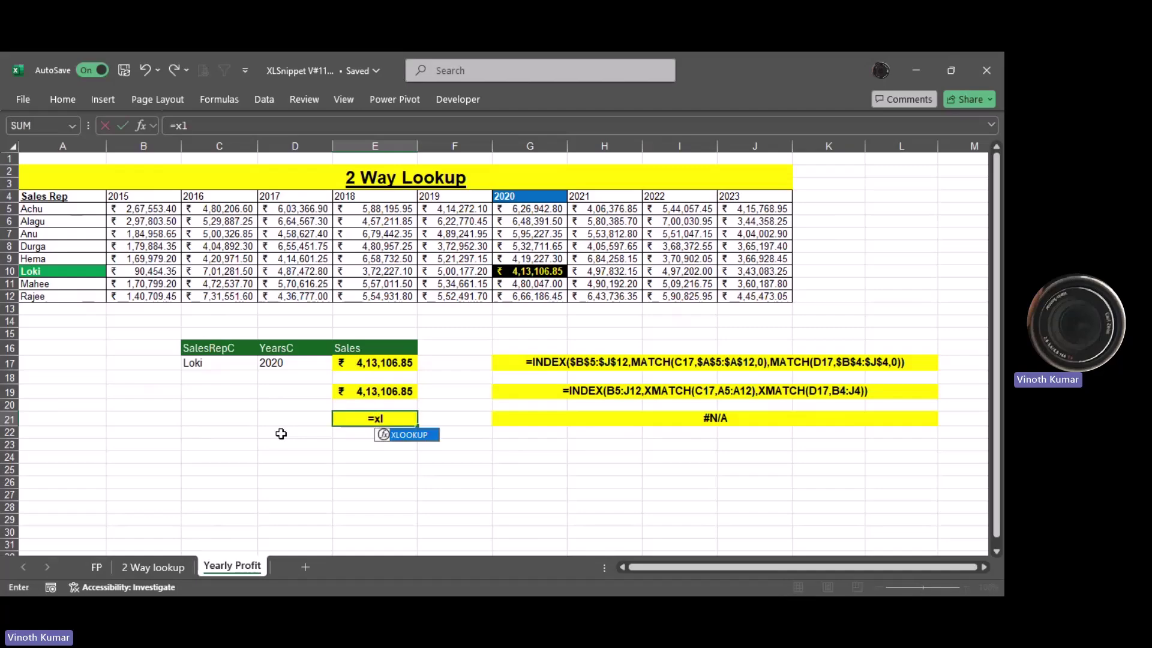
{"action": "key", "text": "Tab"}
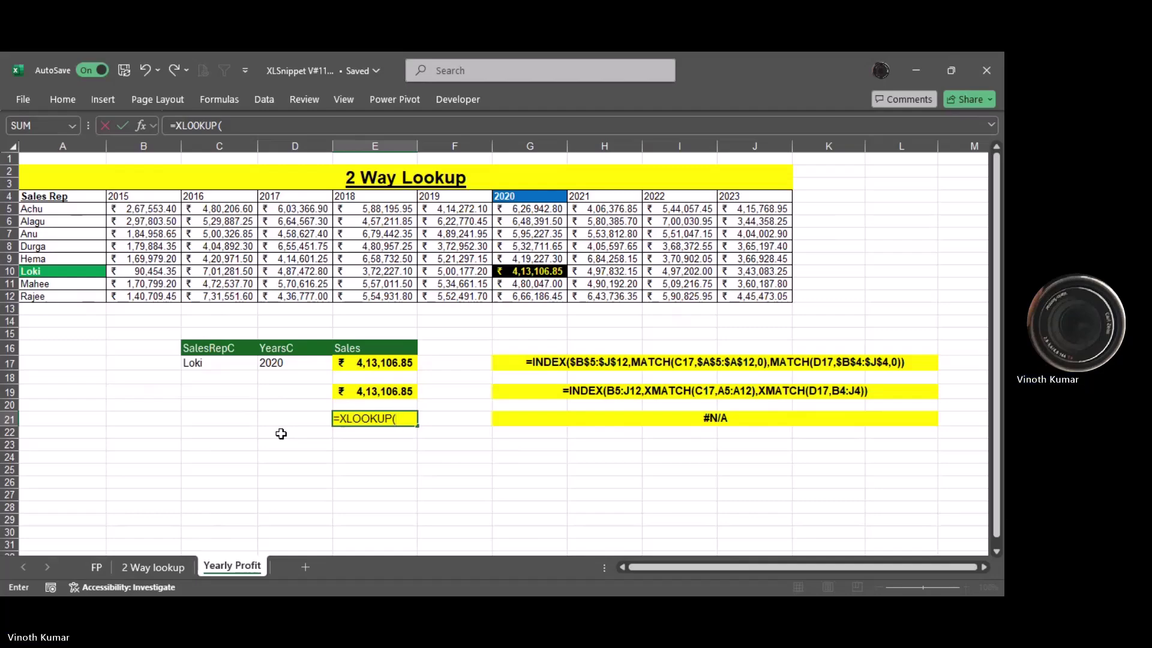
{"action": "key", "text": "Left"}
{"action": "key", "text": "Left"}
{"action": "key", "text": "Up"}
{"action": "key", "text": "Up"}
{"action": "key", "text": "Up"}
{"action": "key", "text": "Up"}
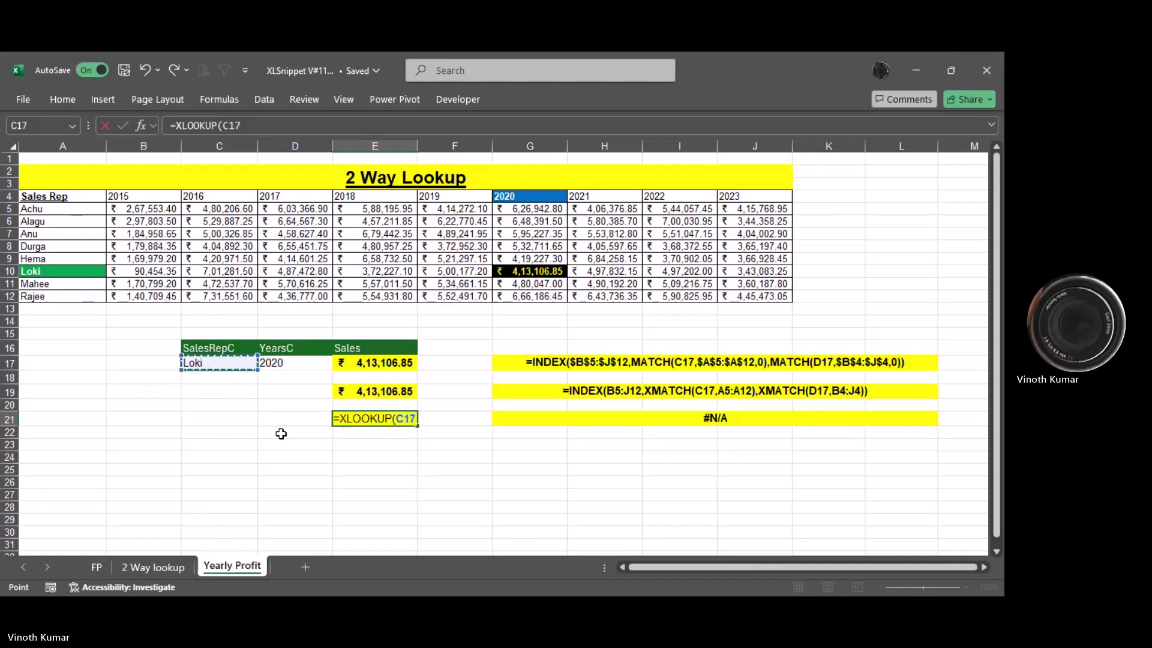
Set the sales rep names A5:A12 as the lookup array of the XLOOKUP in E21.
{"action": "type", "text": ","}
{"action": "key", "text": "Left"}
{"action": "key", "text": "Left"}
{"action": "key", "text": "Left"}
{"action": "key", "text": "Left"}
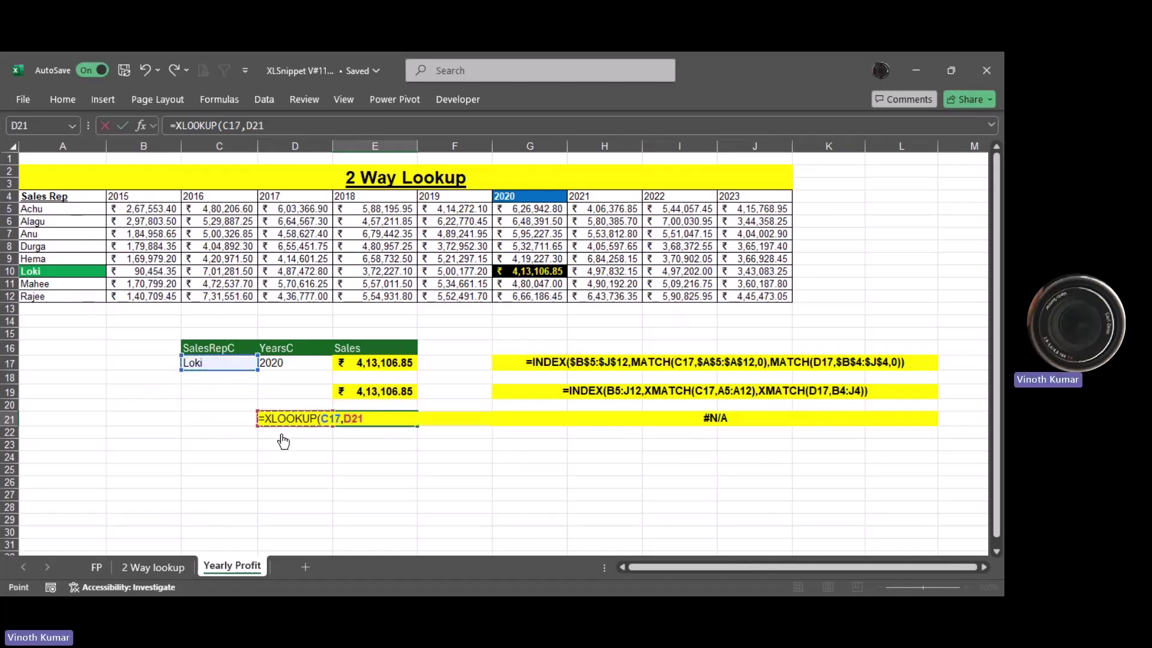
{"action": "key", "text": "Up"}
{"action": "key", "text": "Up"}
{"action": "key", "text": "Up"}
{"action": "key", "text": "Up"}
{"action": "key", "text": "Up"}
{"action": "key", "text": "Up"}
{"action": "key", "text": "Up"}
{"action": "key", "text": "Up"}
{"action": "key", "text": "Up"}
{"action": "key", "text": "Up"}
{"action": "key", "text": "Up"}
{"action": "key", "text": "Up"}
{"action": "key", "text": "Up"}
{"action": "key", "text": "Up"}
{"action": "key", "text": "Up"}
{"action": "key", "text": "Up"}
{"action": "key", "text": "Up"}
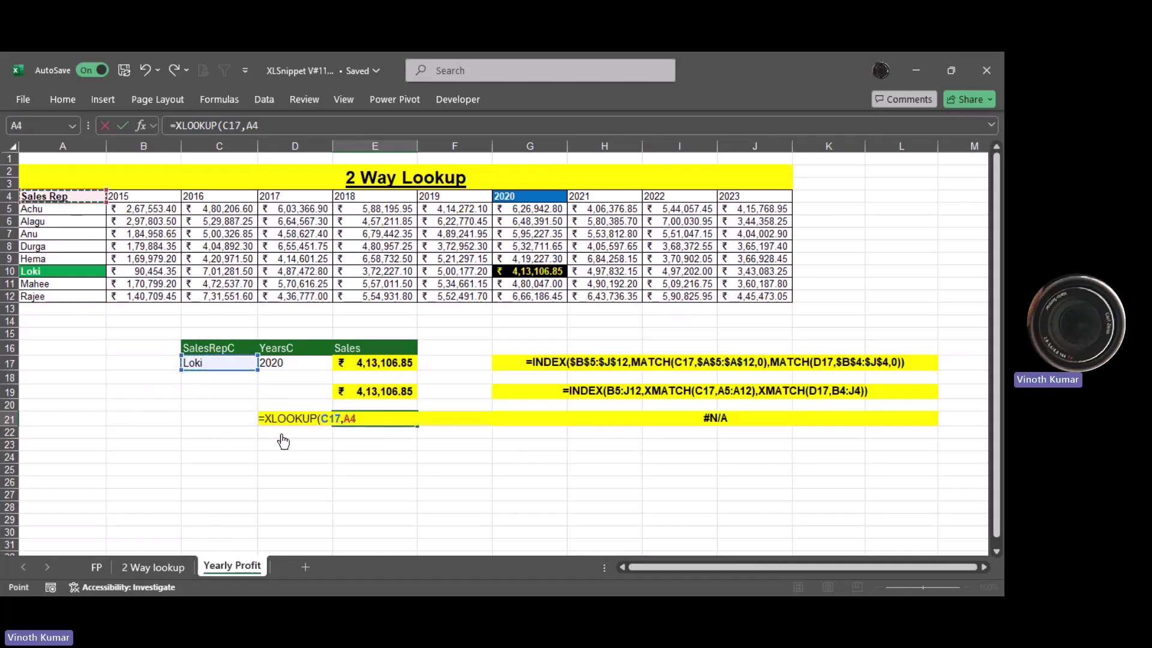
{"action": "key", "text": "Down"}
{"action": "key", "text": "ctrl+shift+Down"}
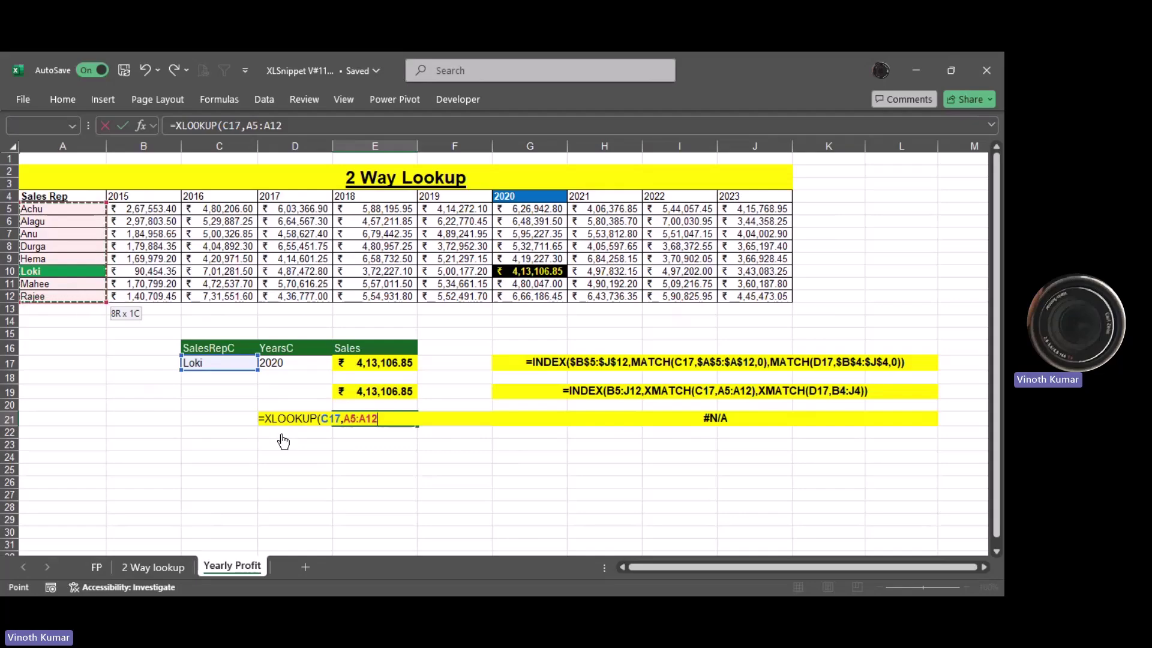
Nest a second XLOOKUP as the return array in E21, with the year cell D17 as its lookup value.
{"action": "type", "text": ","}
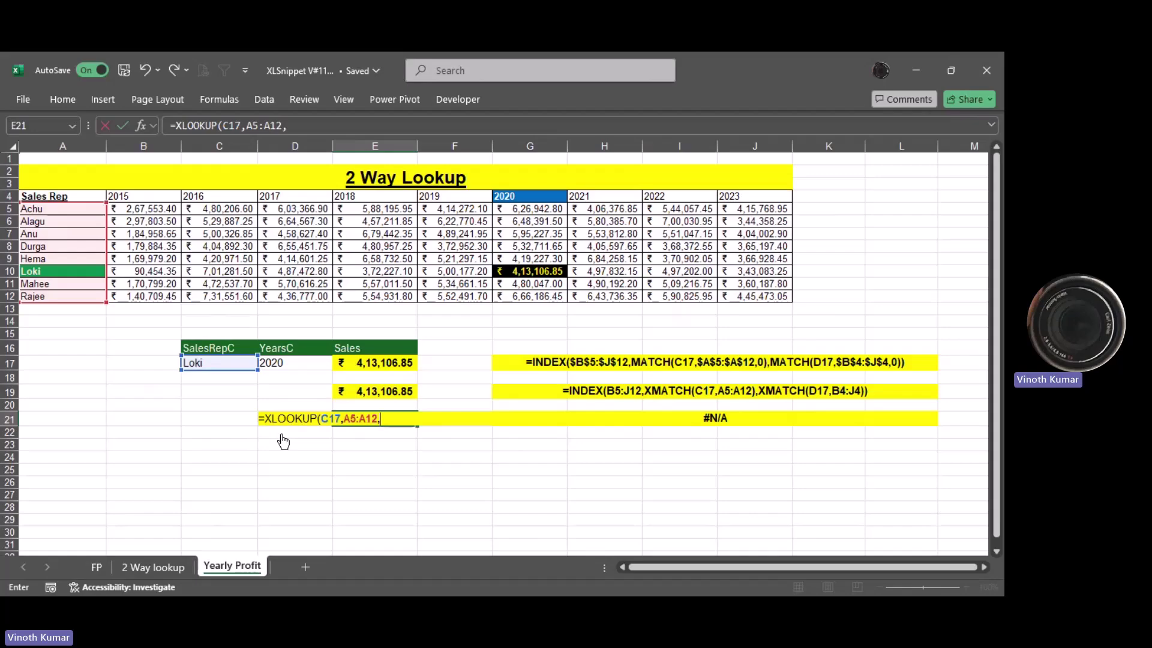
{"action": "type", "text": "xl"}
{"action": "key", "text": "Tab"}
{"action": "key", "text": "Up"}
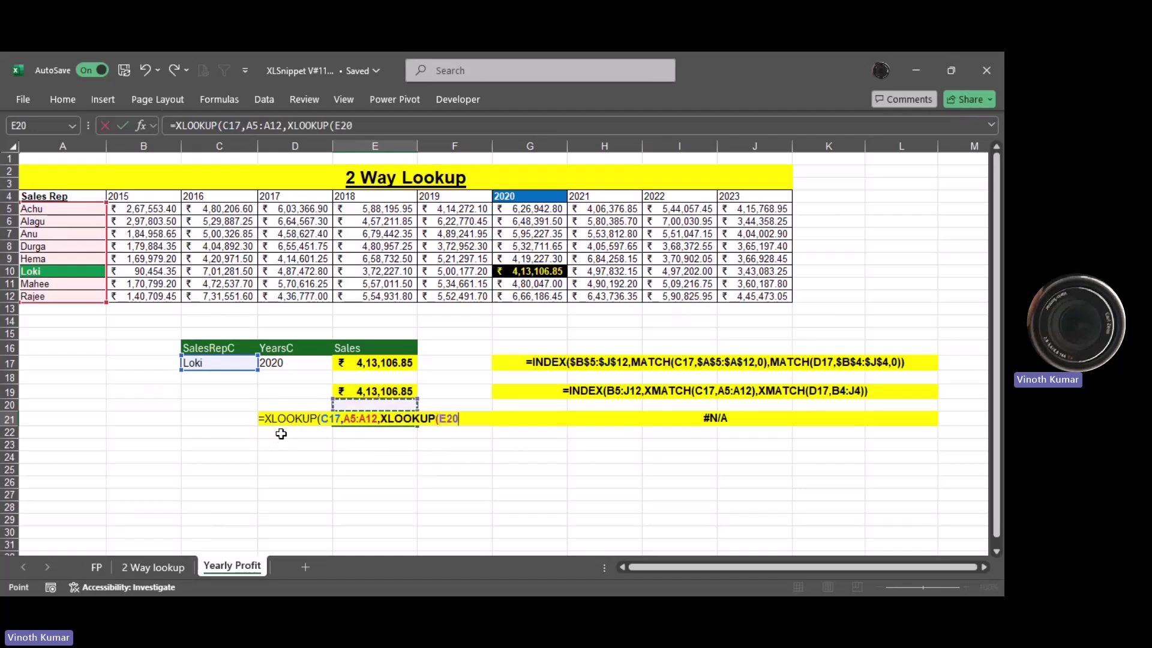
{"action": "key", "text": "Up"}
{"action": "key", "text": "Up"}
{"action": "key", "text": "Up"}
{"action": "key", "text": "Left"}
Set the year headers B4:J4 as the lookup array of the nested XLOOKUP.
{"action": "type", "text": ","}
{"action": "key", "text": "Left"}
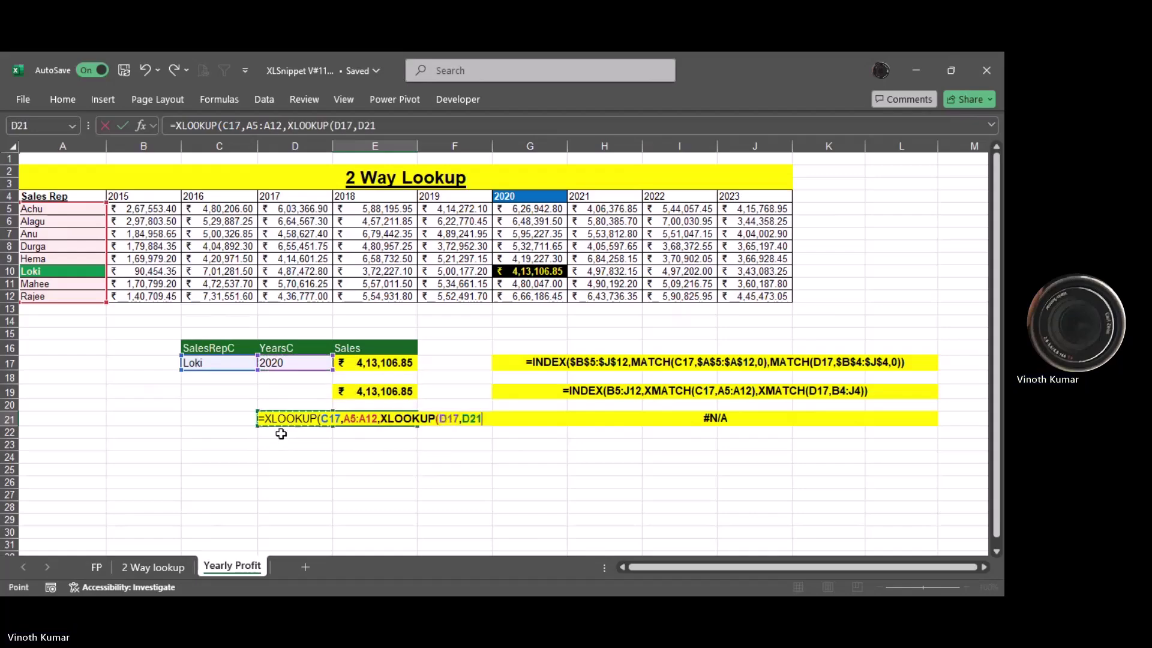
{"action": "key", "text": "Left"}
{"action": "key", "text": "Left"}
{"action": "key", "text": "ctrl+Up"}
{"action": "key", "text": "ctrl+Up"}
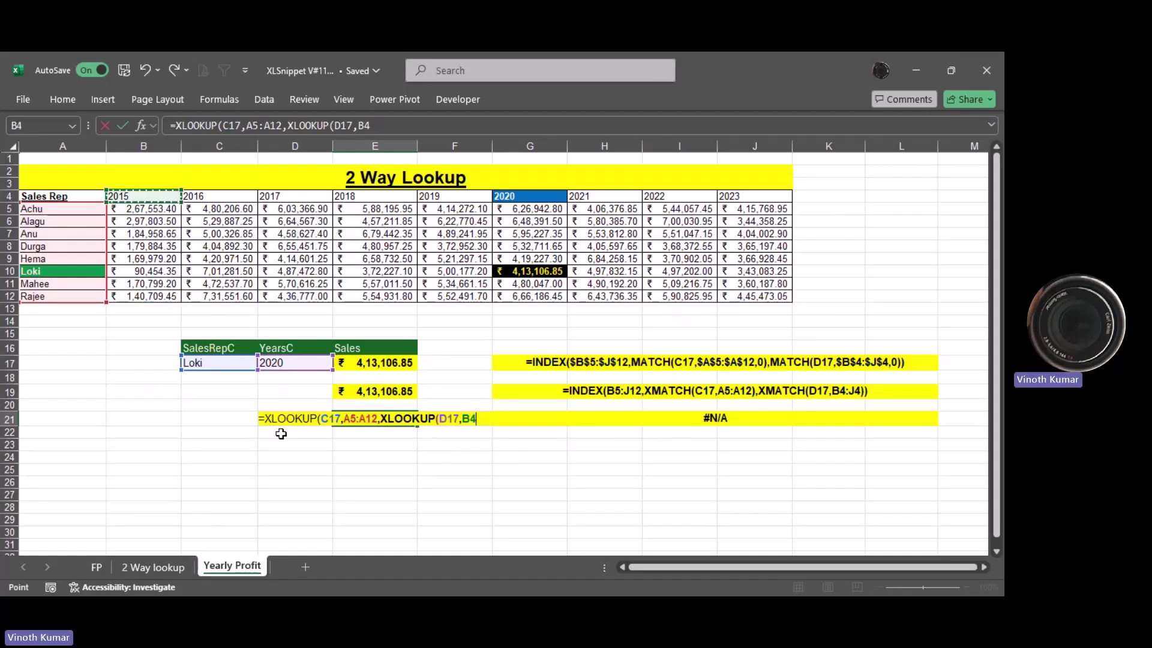
{"action": "key", "text": "ctrl+shift+Right"}
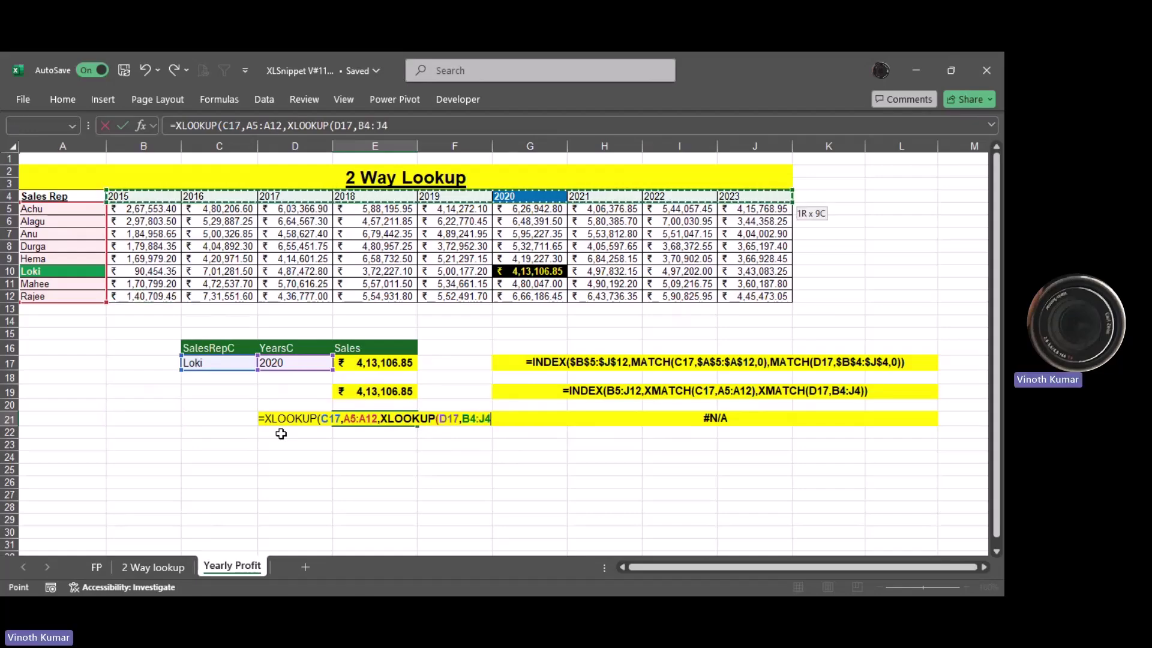
Set the sales figures B5:J12 as the nested XLOOKUP's return array, then close both functions and enter the formula.
{"action": "type", "text": ","}
{"action": "key", "text": "Down"}
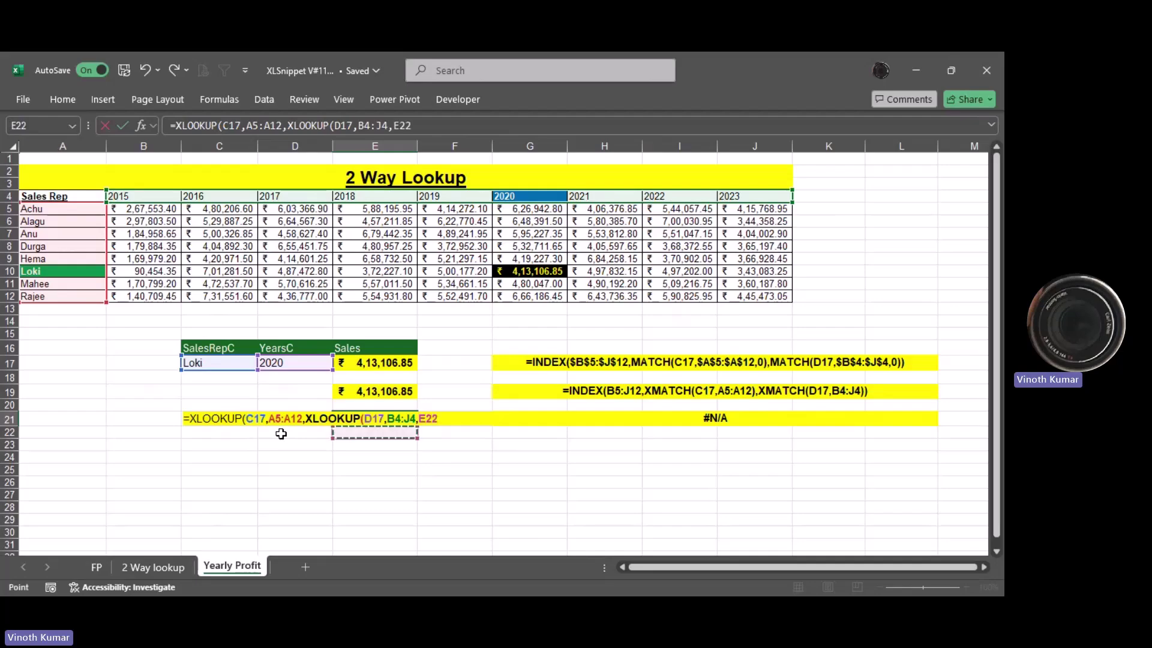
{"action": "key", "text": "Left"}
{"action": "key", "text": "Left"}
{"action": "key", "text": "Left"}
{"action": "key", "text": "Left"}
{"action": "key", "text": "Up"}
{"action": "key", "text": "Up"}
{"action": "key", "text": "Up"}
{"action": "key", "text": "Up"}
{"action": "key", "text": "Up"}
{"action": "key", "text": "Up"}
{"action": "key", "text": "Up"}
{"action": "key", "text": "Up"}
{"action": "key", "text": "Up"}
{"action": "key", "text": "Up"}
{"action": "key", "text": "ctrl+Right"}
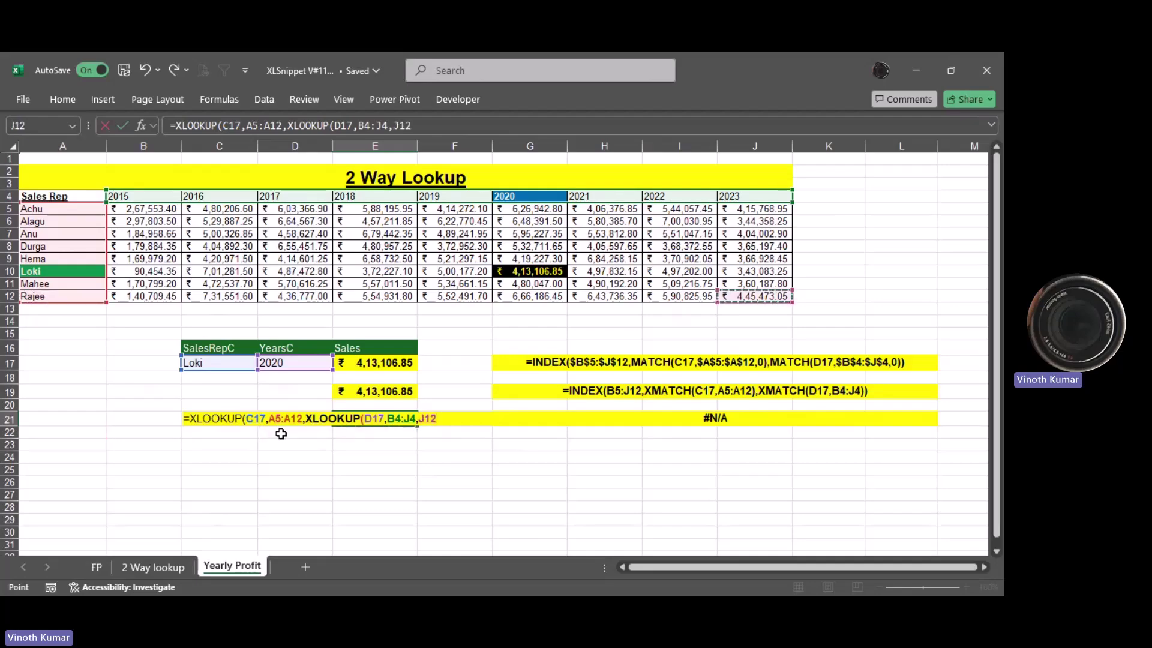
{"action": "key", "text": "ctrl+Up"}
{"action": "key", "text": "ctrl+Left"}
{"action": "key", "text": "Down"}
{"action": "key", "text": "Right"}
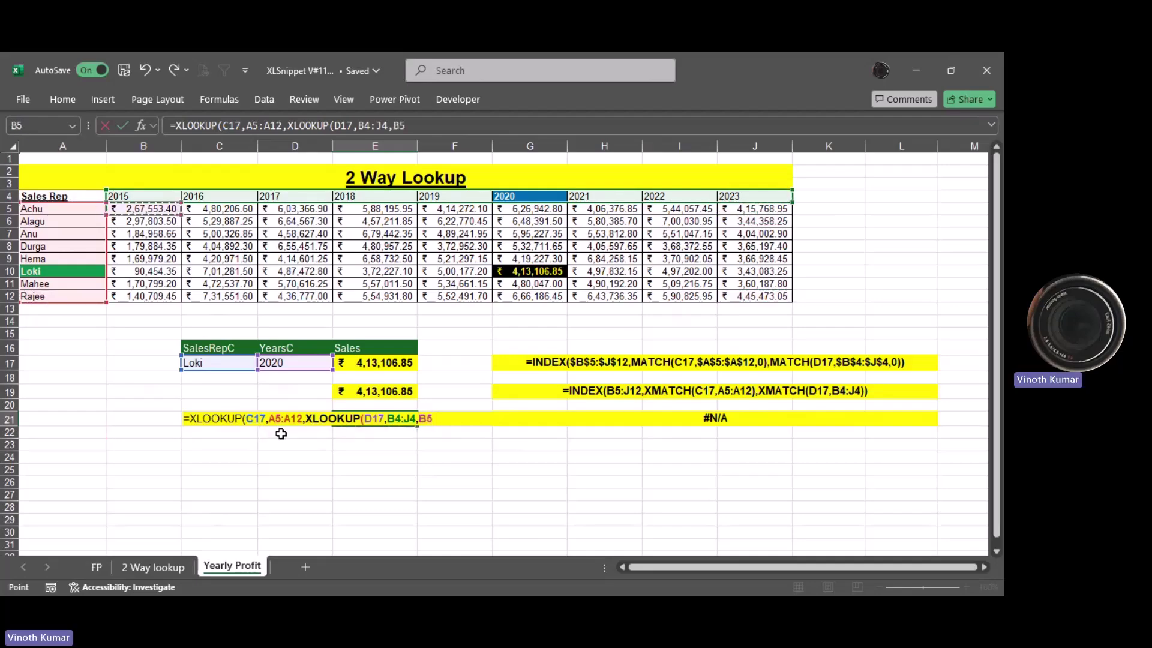
{"action": "key", "text": "ctrl+shift+Down"}
{"action": "key", "text": "ctrl+shift+Right"}
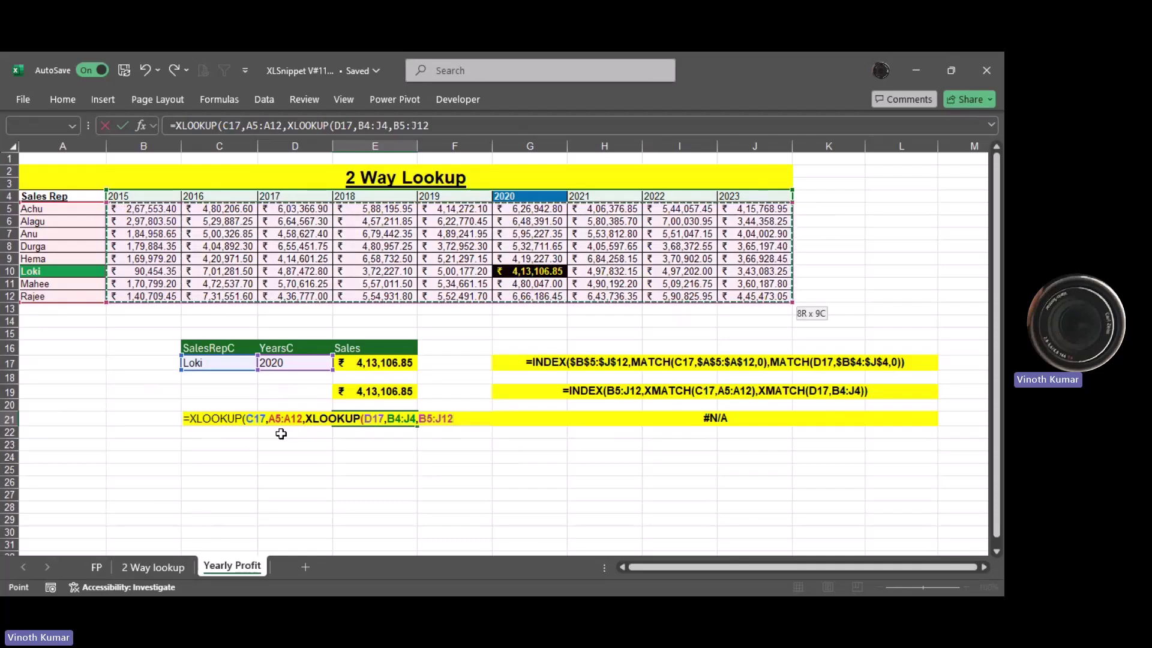
{"action": "type", "text": "))"}
{"action": "key", "text": "Return"}
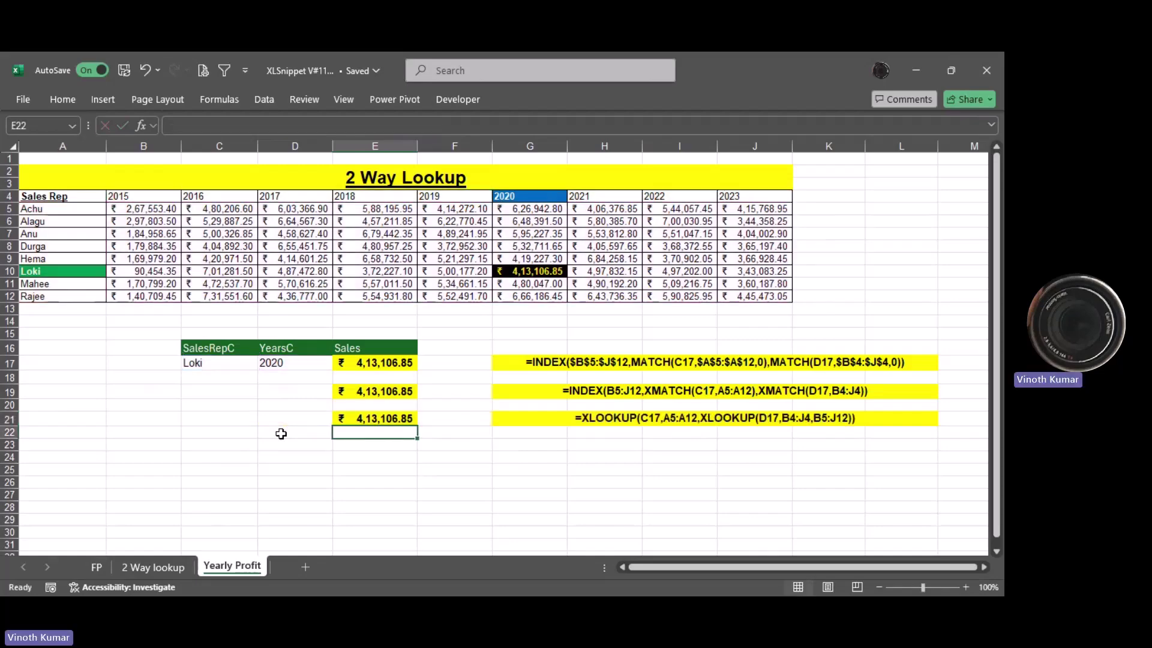
Set the sales rep in C17 to the one listed in A12 and the year in D17 to 2018.
{"action": "left_click", "coordinate": [220, 362]}
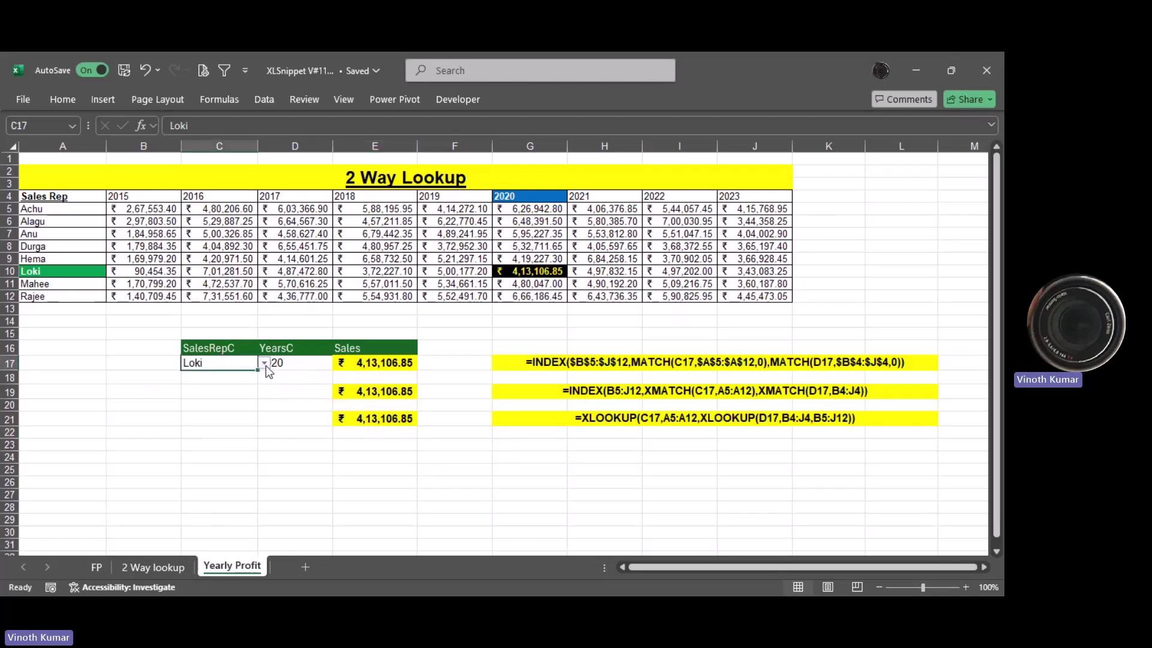
{"action": "left_click", "coordinate": [265, 363]}
{"action": "left_click", "coordinate": [204, 464]}
{"action": "left_click", "coordinate": [294, 367]}
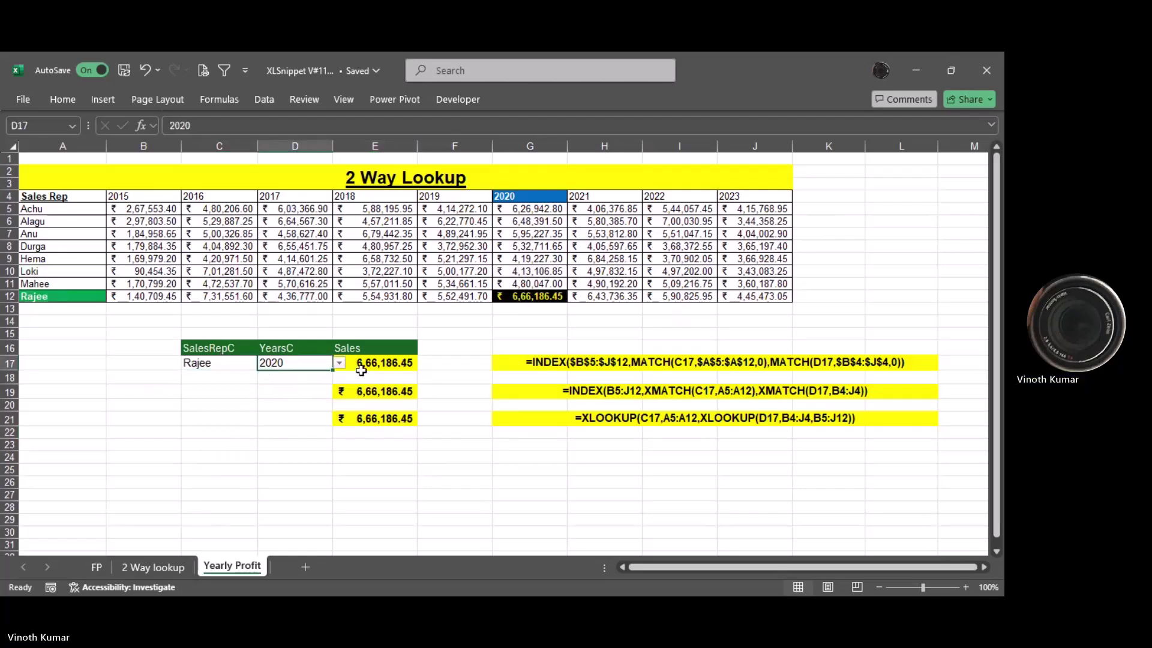
{"action": "left_click", "coordinate": [340, 364]}
{"action": "left_click", "coordinate": [281, 412]}
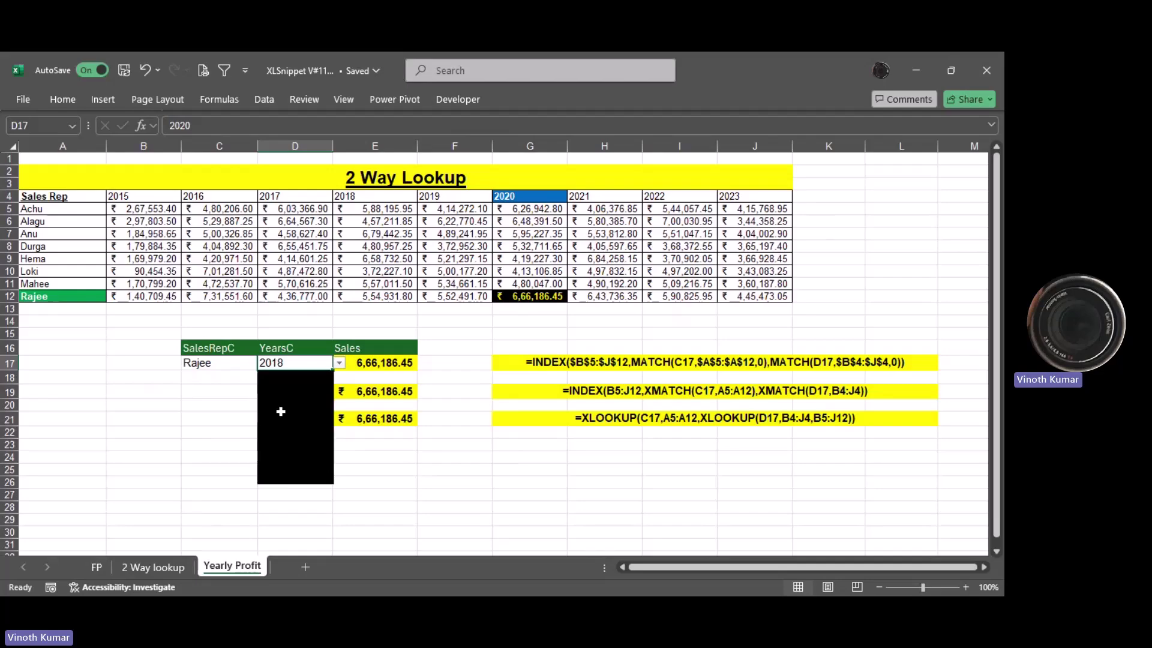